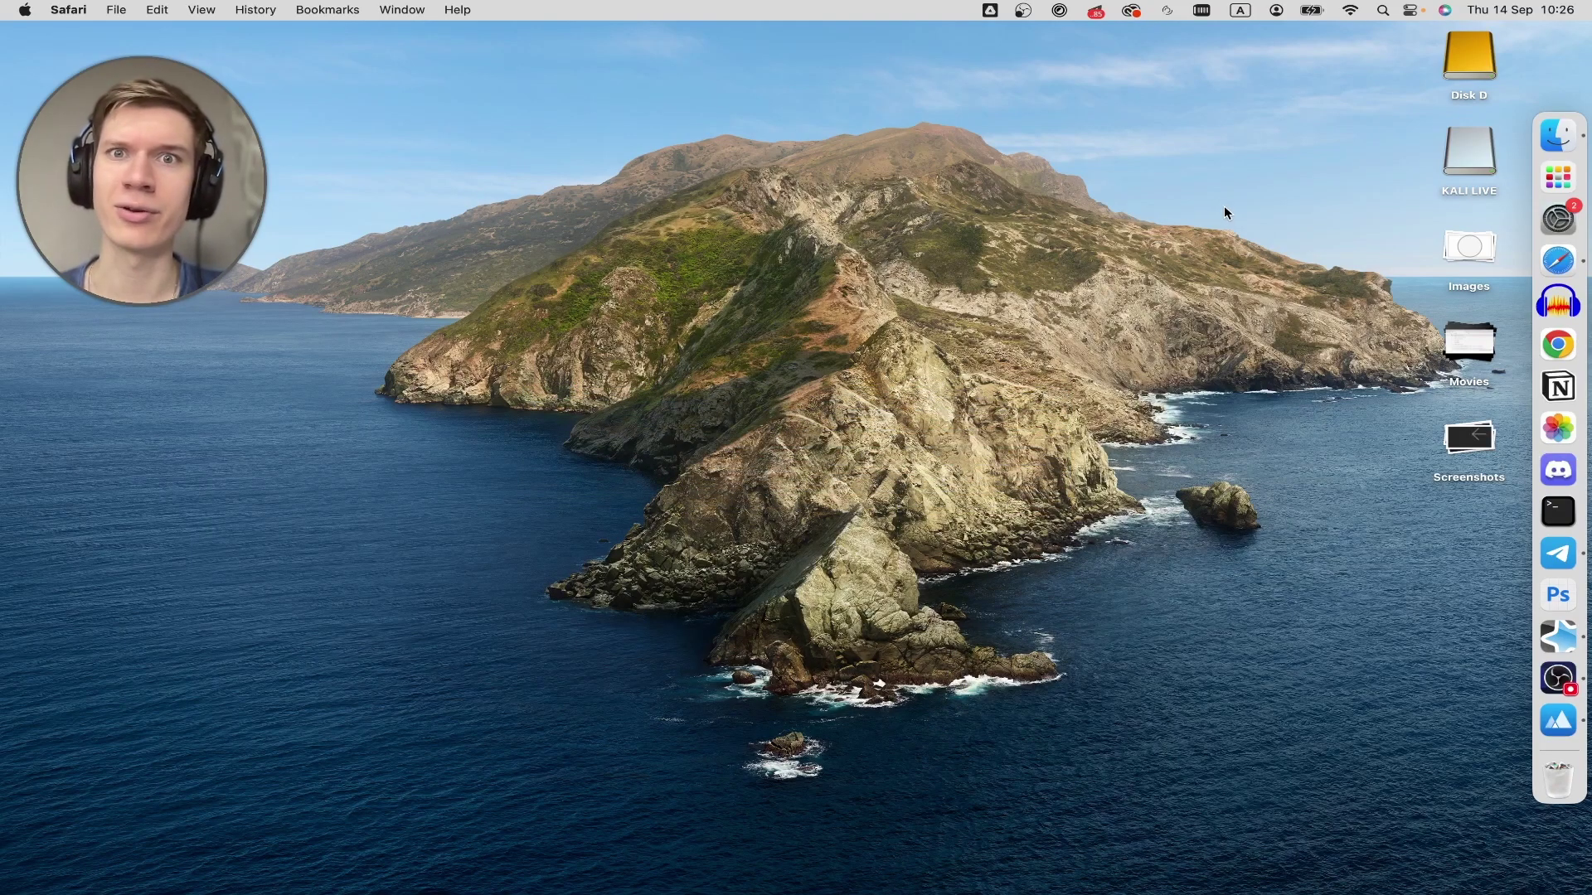
Search Google for 'google drive download' in Safari and open the Download - Google Drive result
left_click(1550, 261)
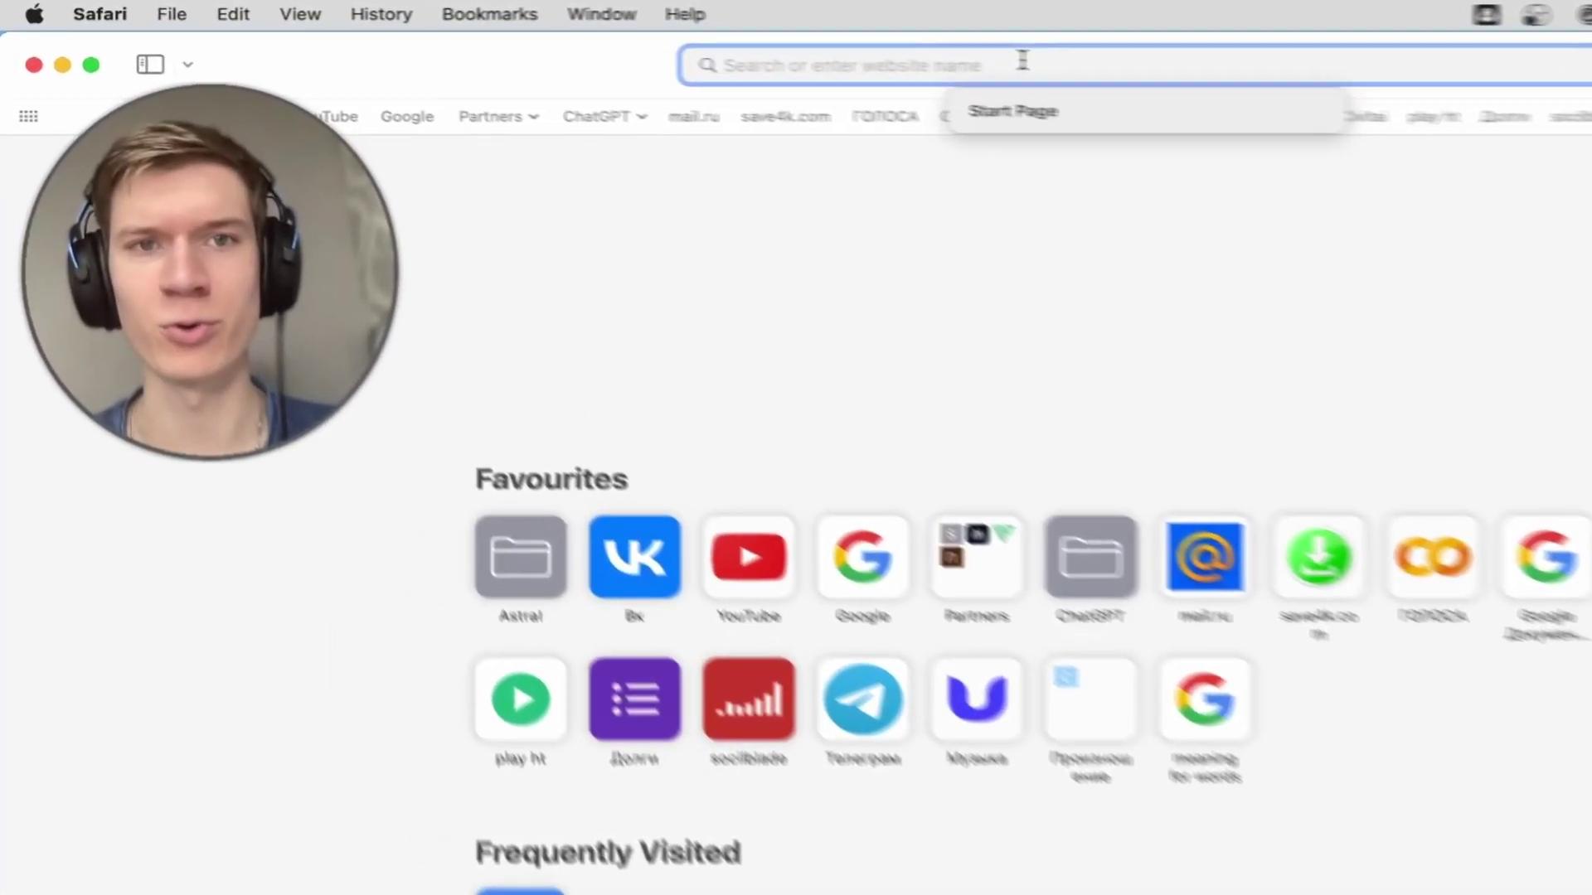
type("google dr")
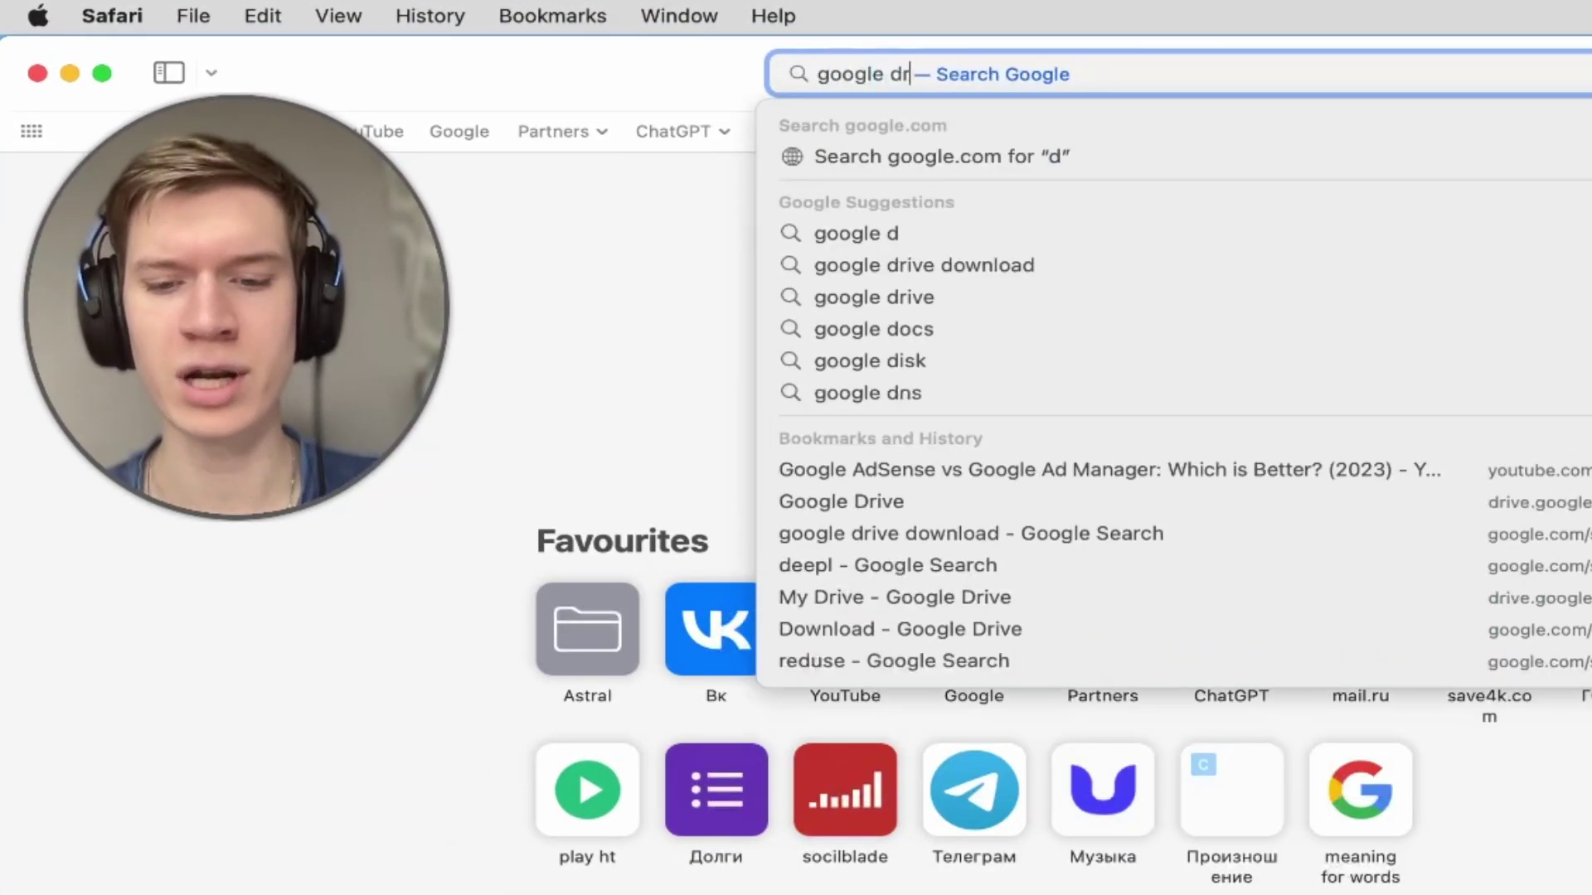
type("ive f")
key("BackSpace")
type("donwnload")
key("Return")
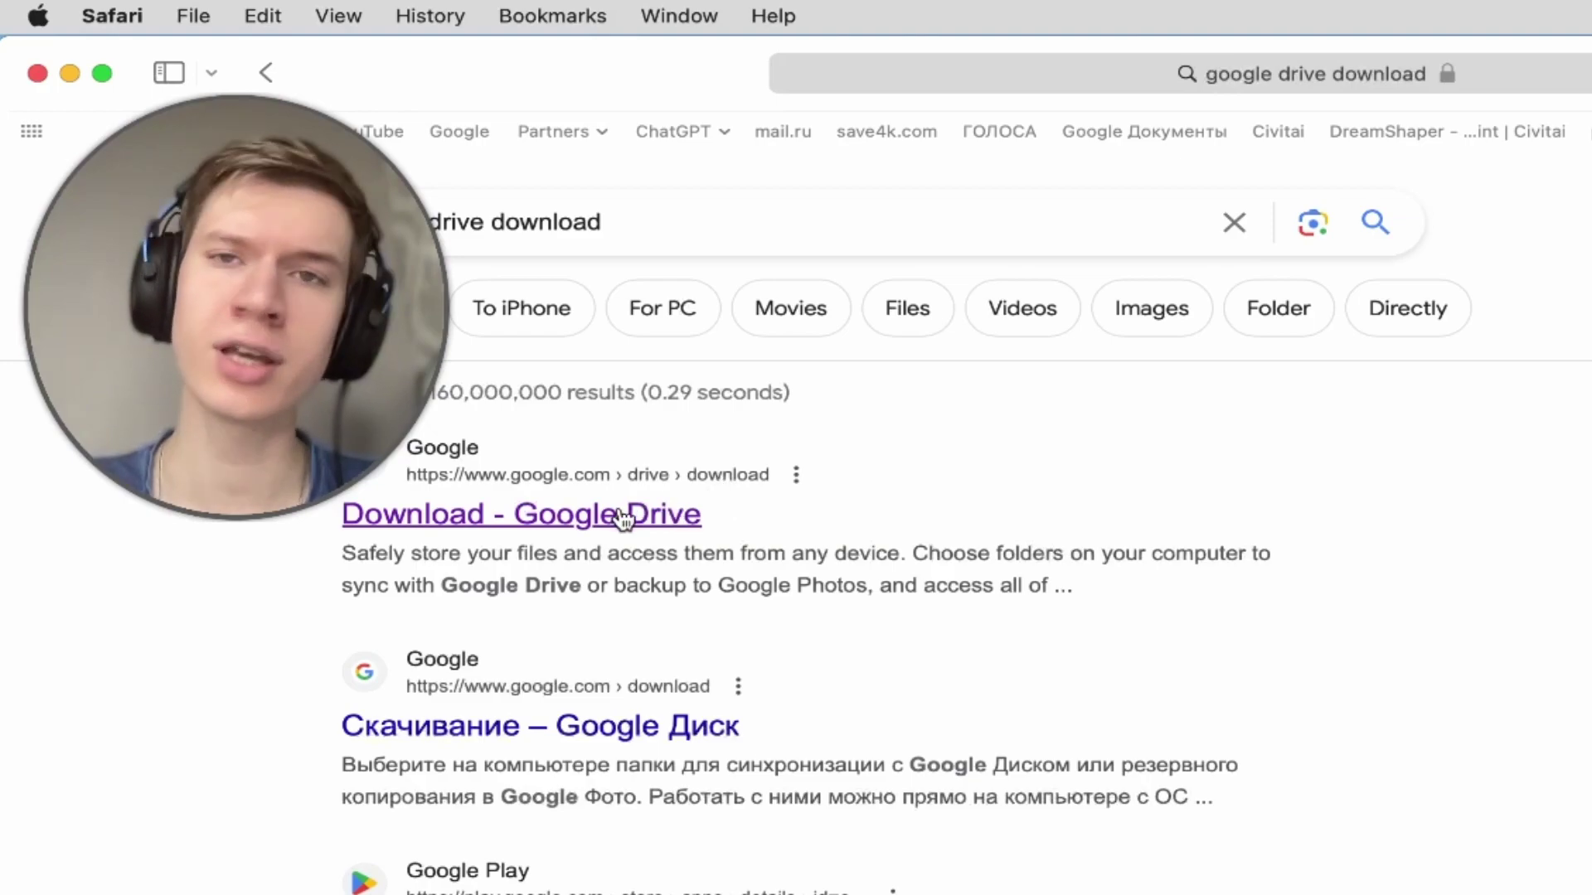
left_click(672, 514)
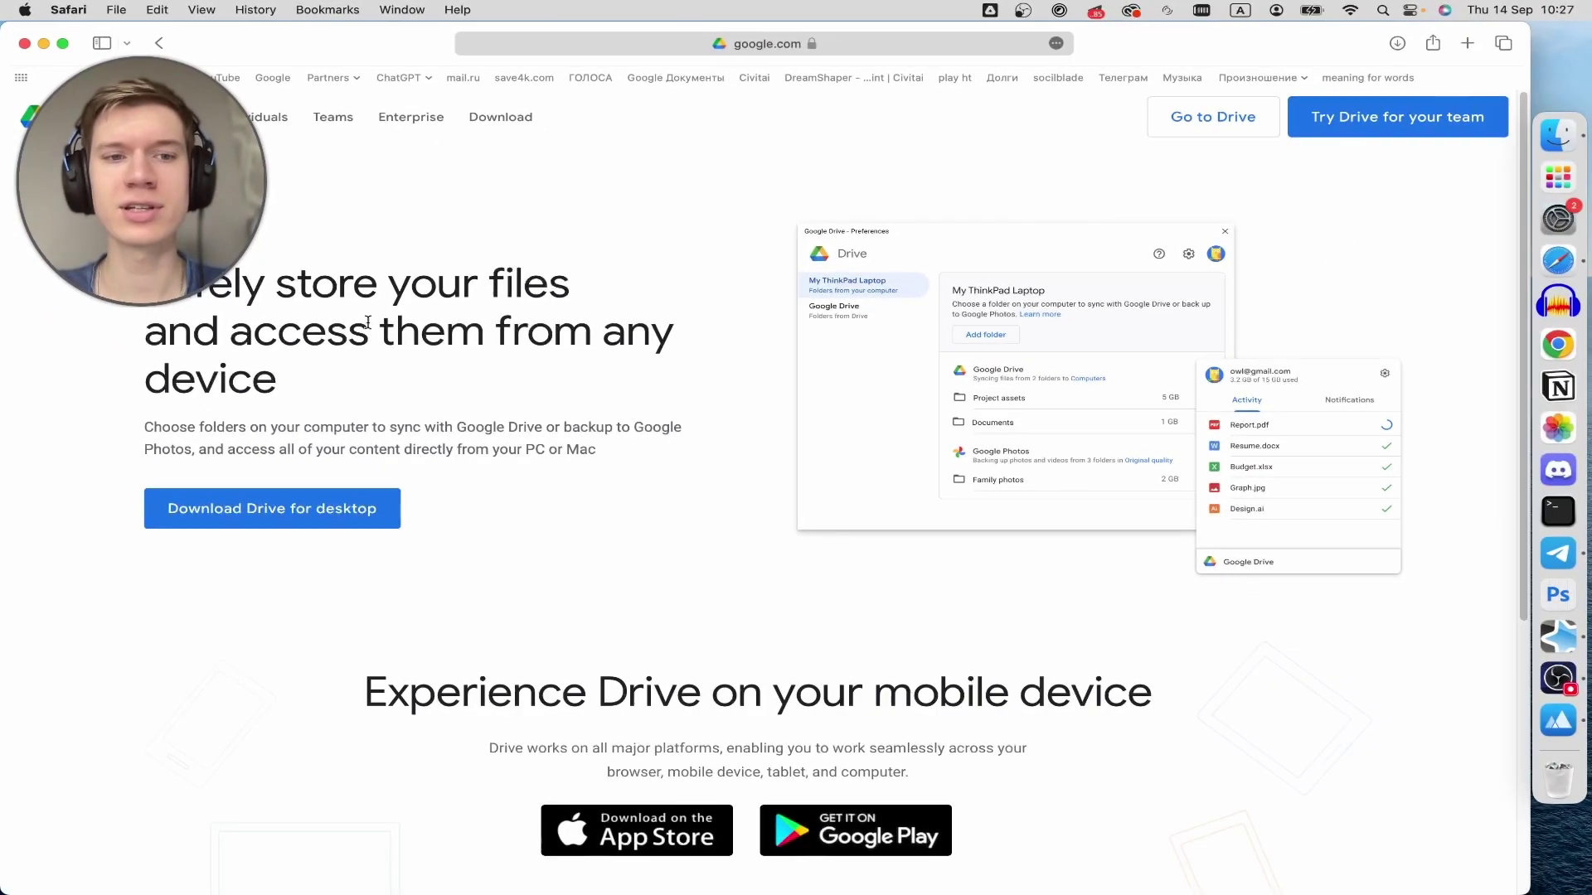
Download the Drive for desktop installer (GoogleDrive.dmg, 234.8 MB) and show Safari's downloads list
left_click(311, 510)
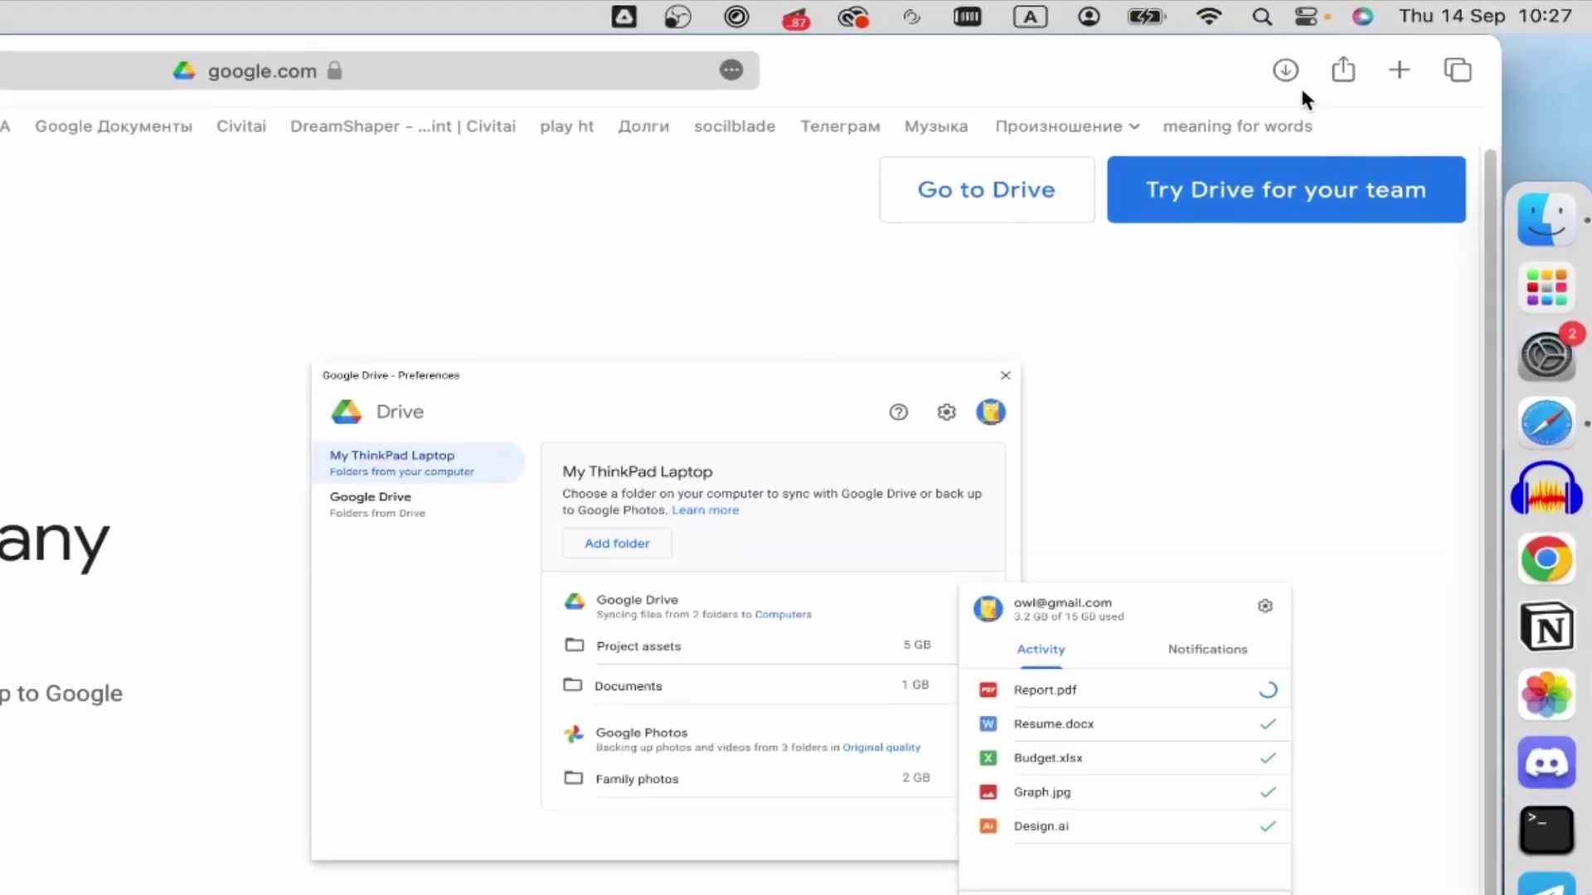
left_click(1282, 71)
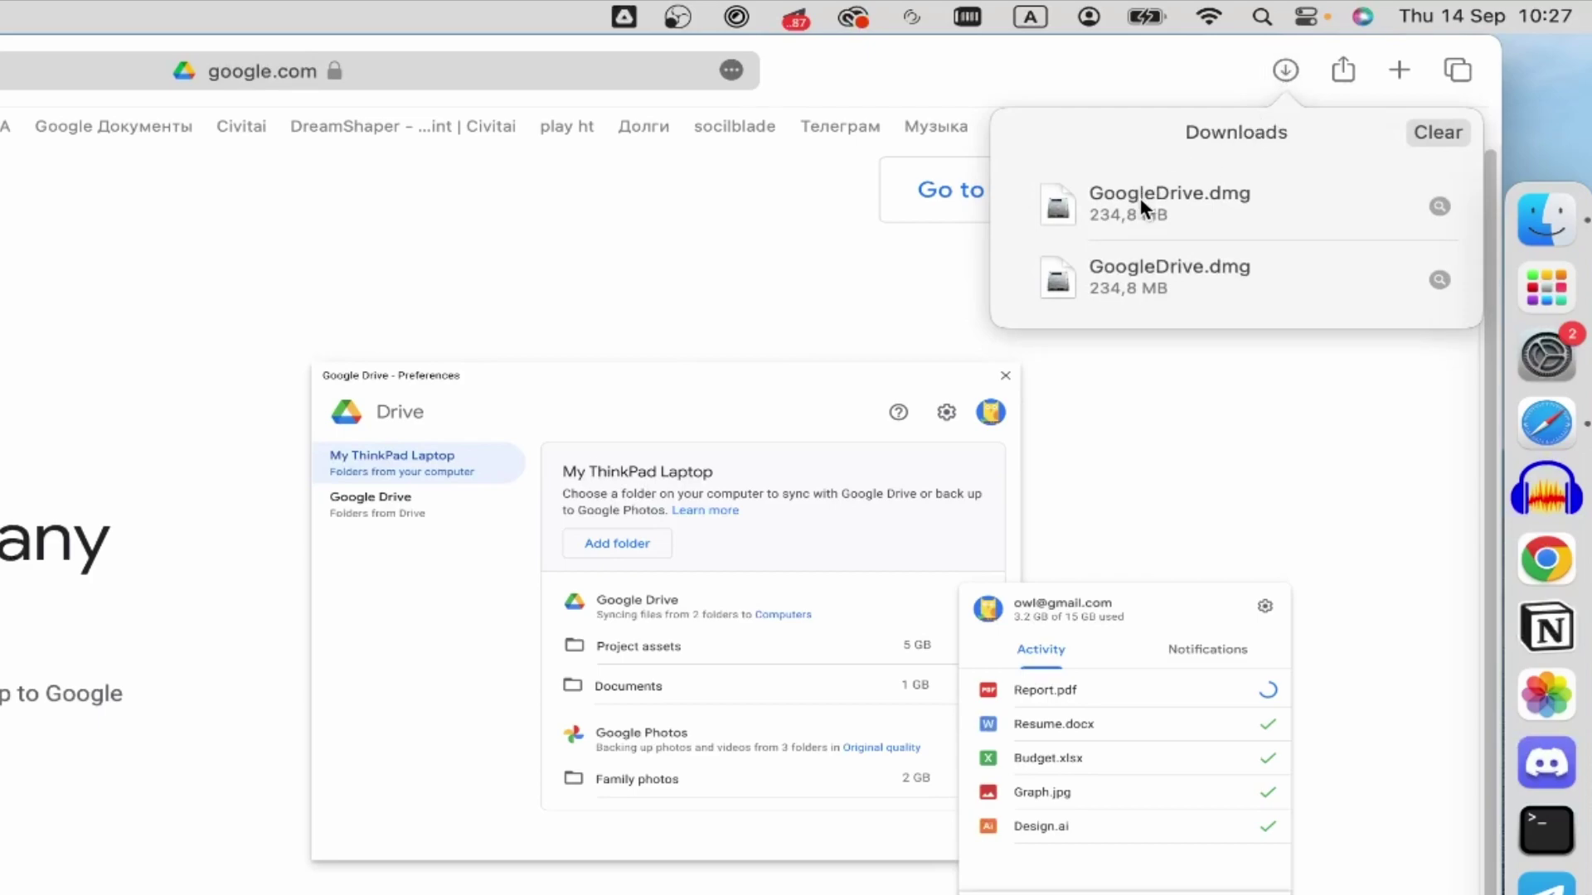
Run GoogleDrive.pkg from GoogleDrive.dmg and authorise the install with the admin password
double_click(1198, 211)
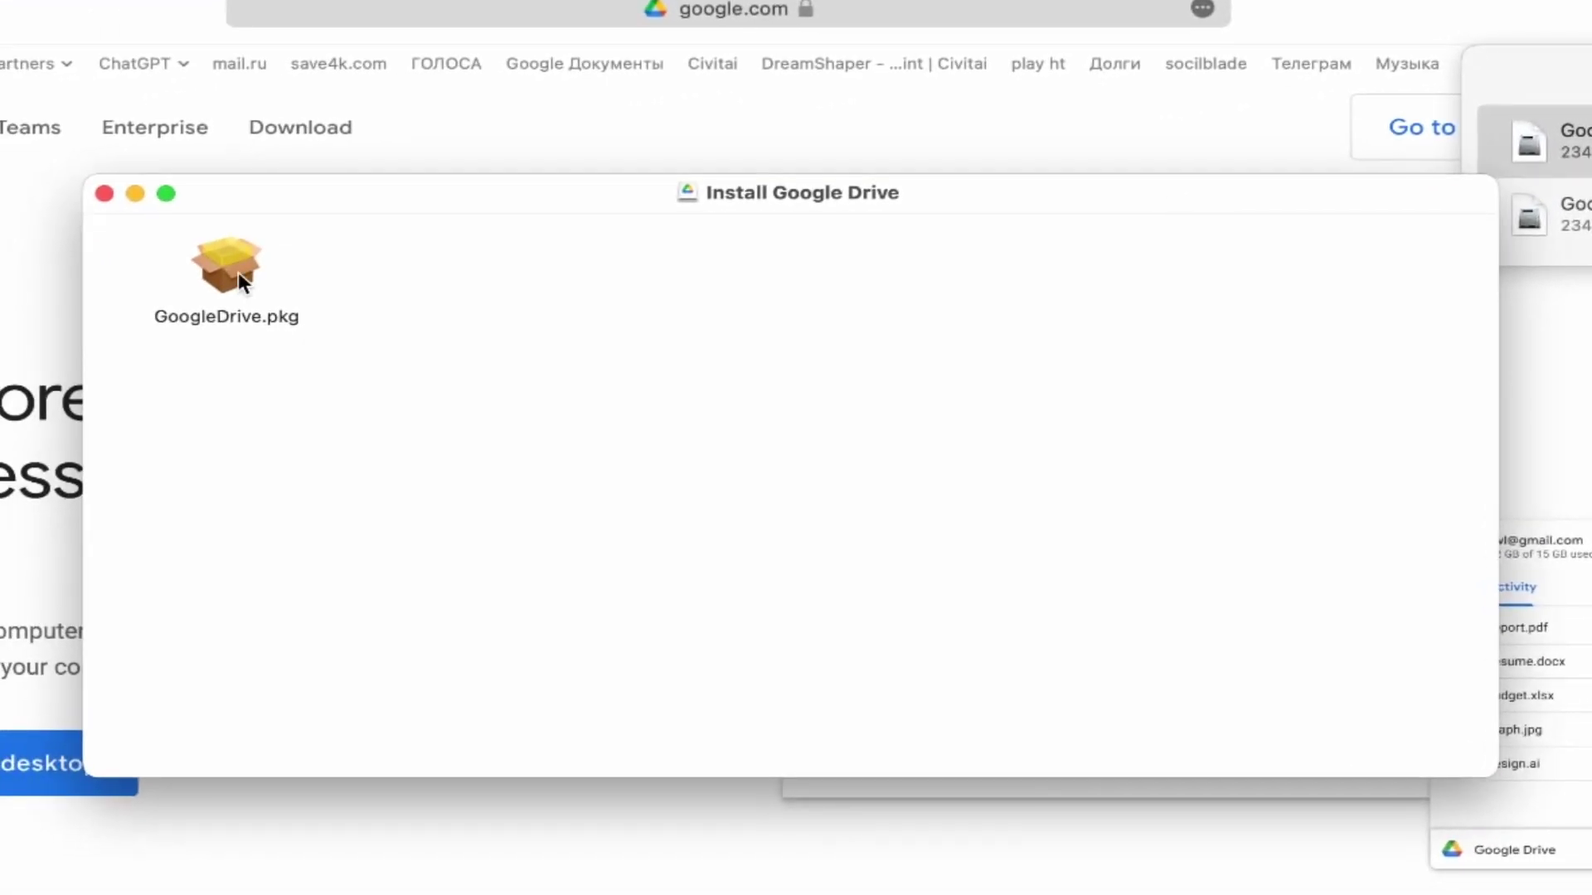
double_click(238, 273)
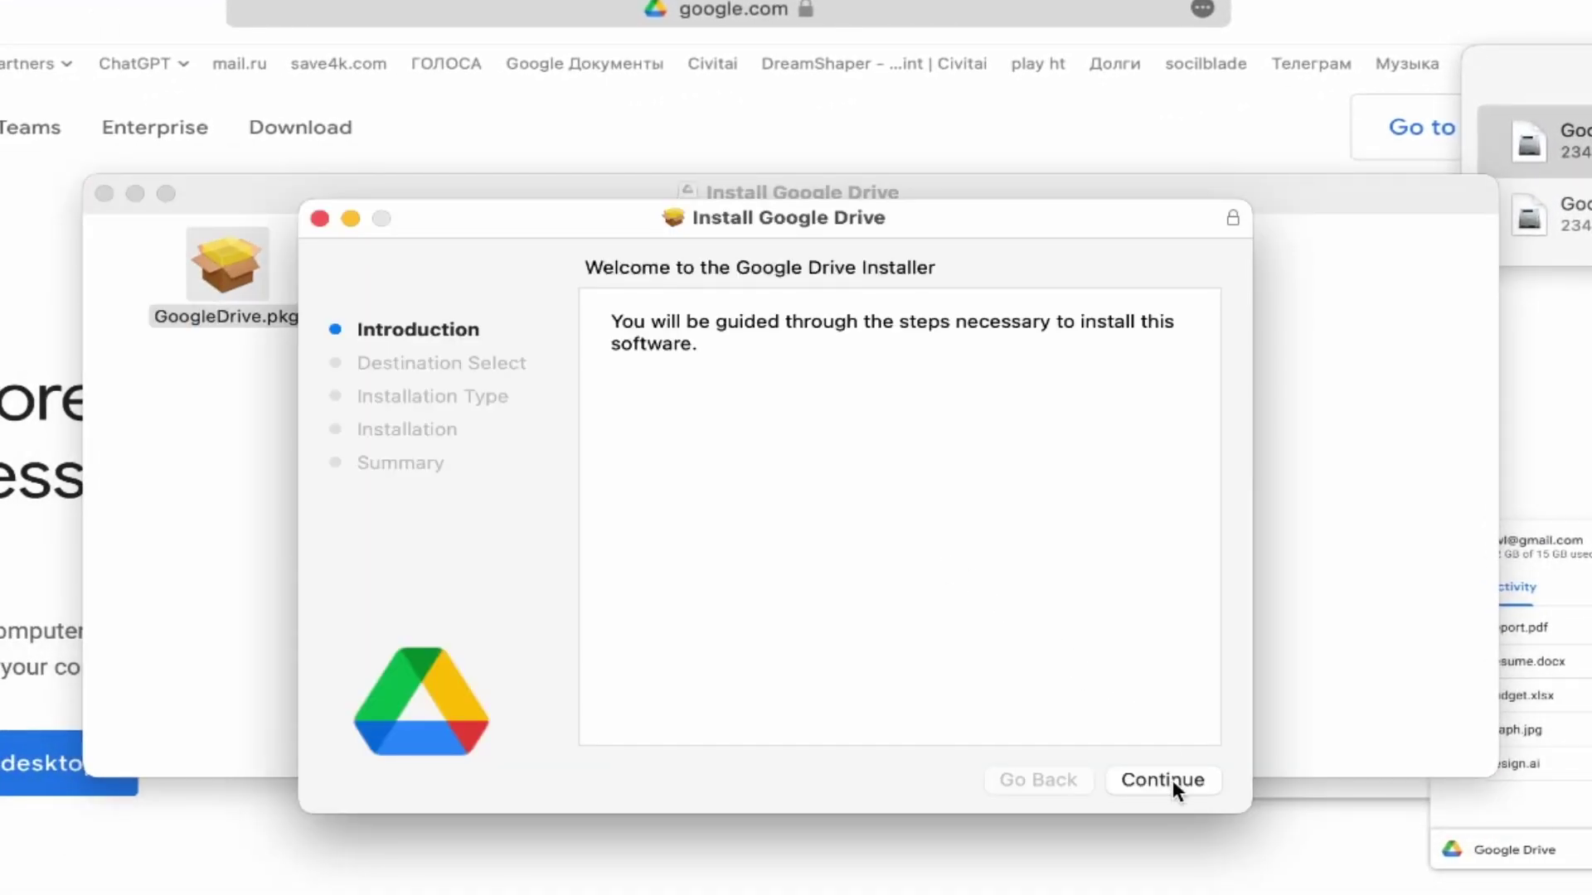
left_click(1173, 780)
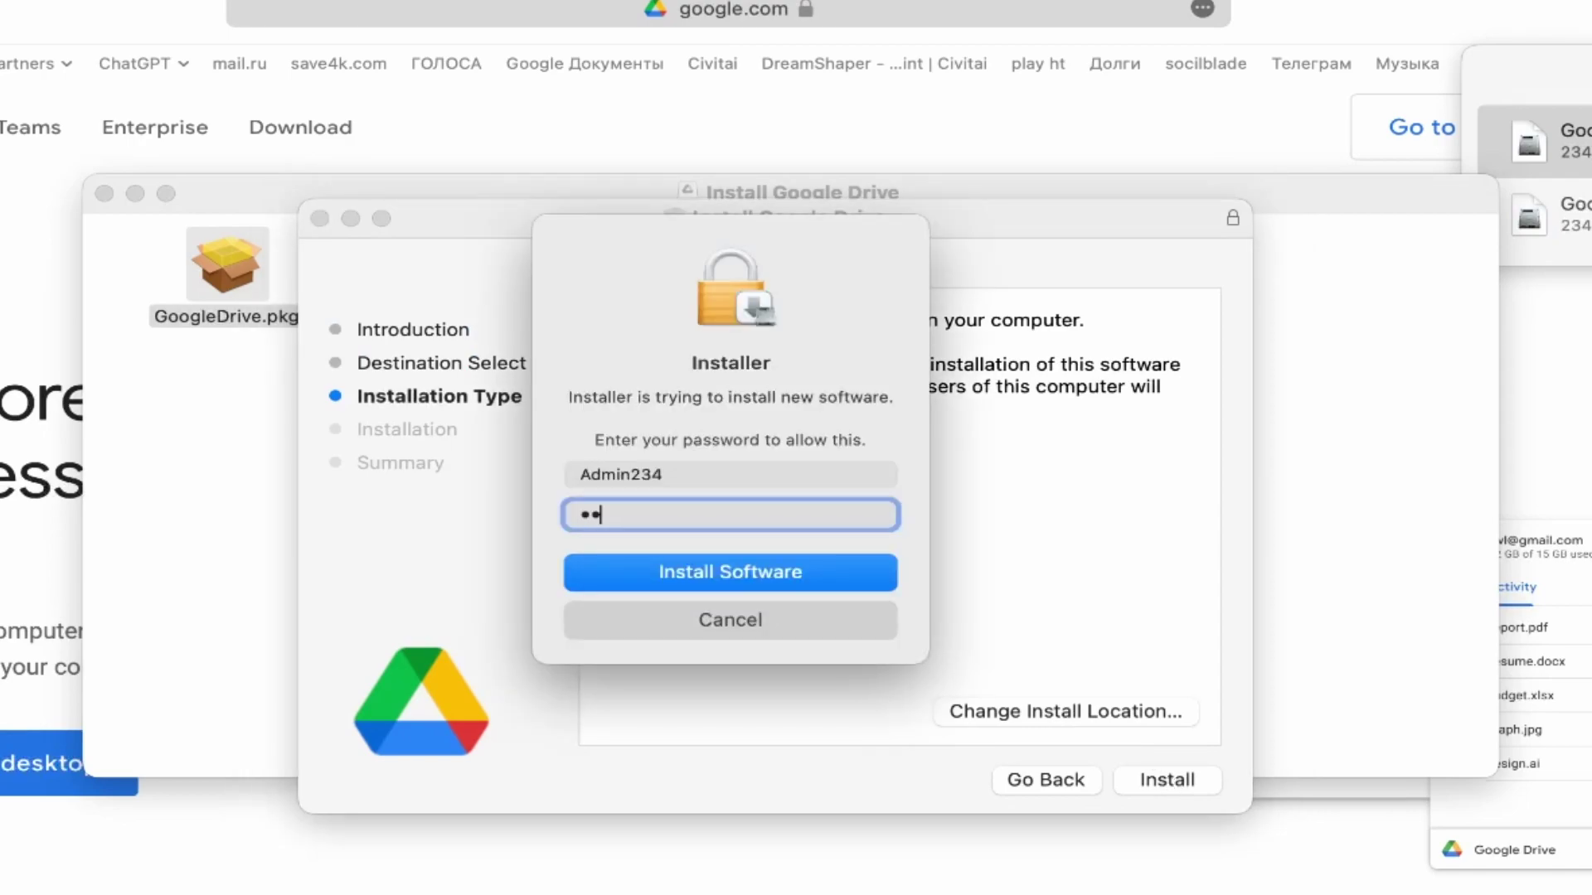
key("Return")
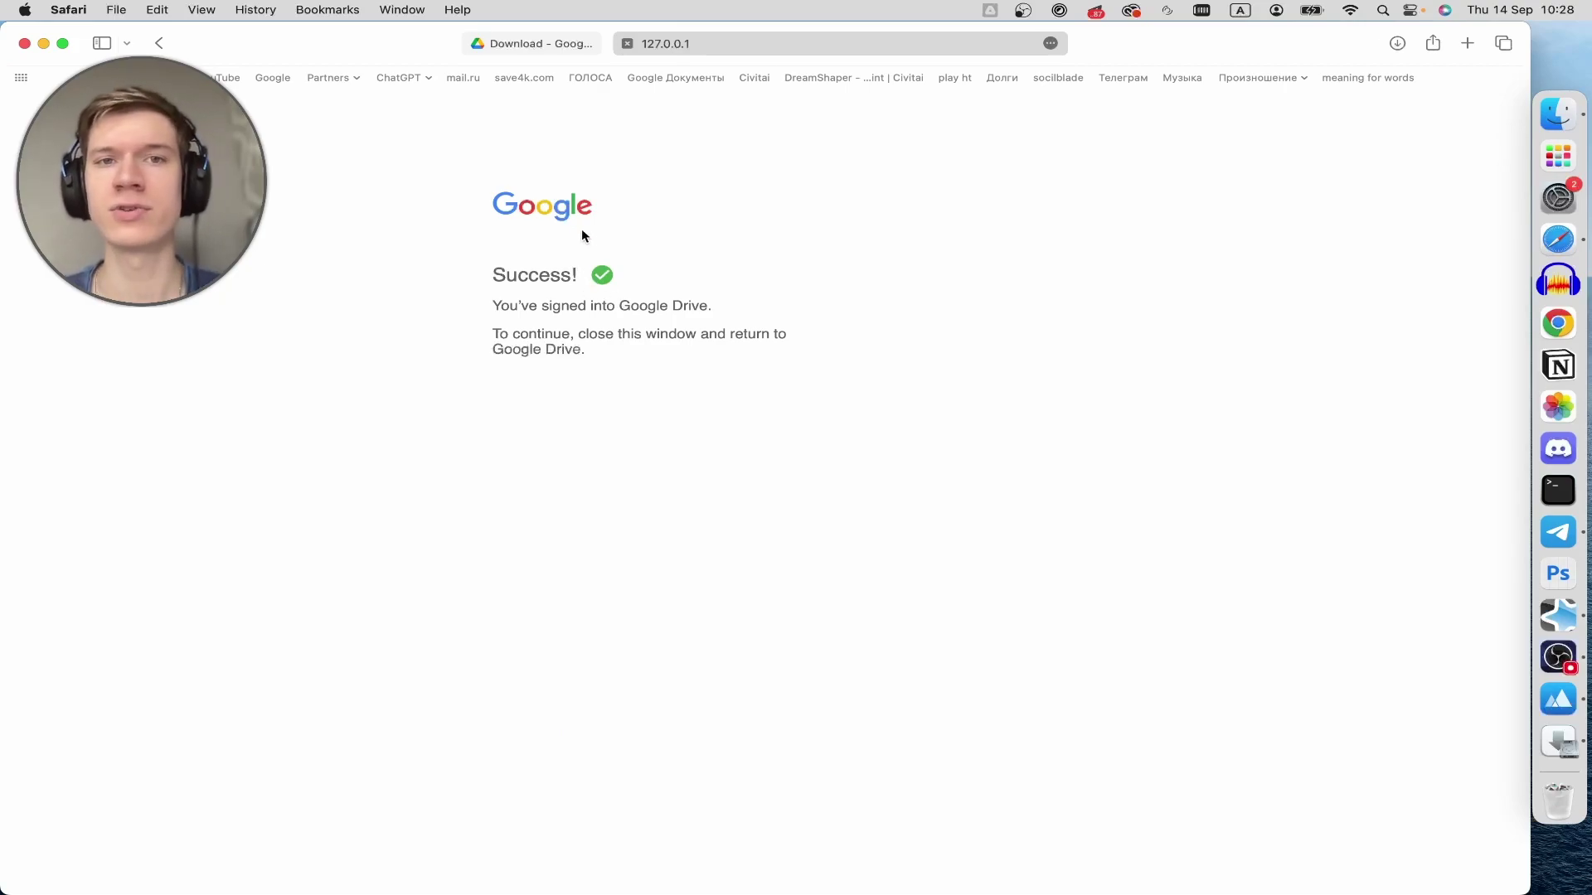
Go from the download page to My Drive on the web and close the upload-error notification
left_click(549, 43)
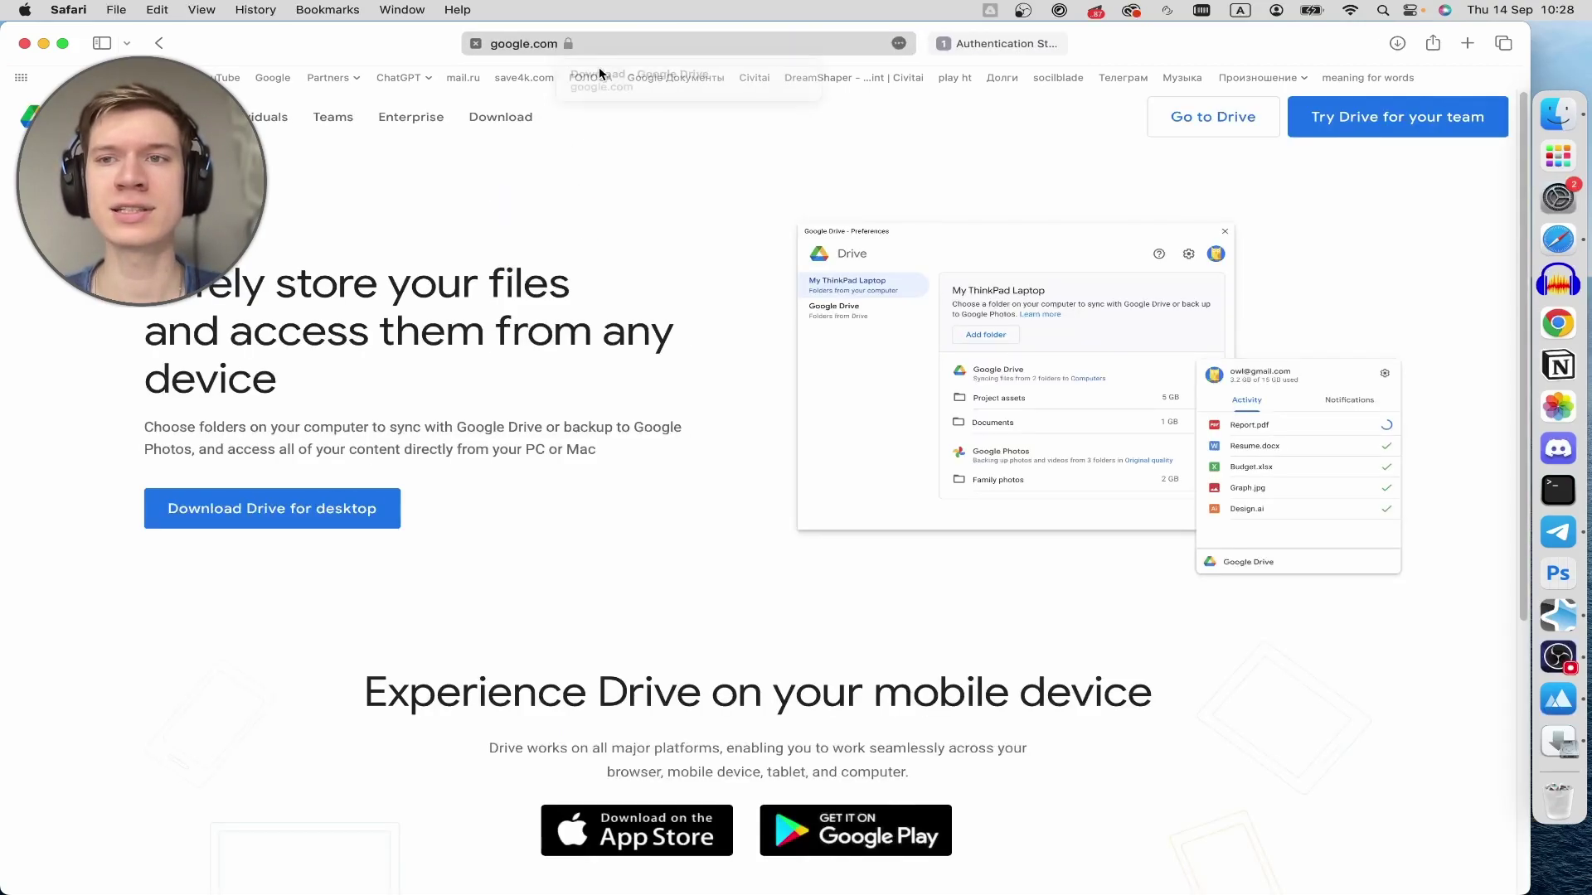
left_click(1186, 136)
scroll(514, 434, "down", 3)
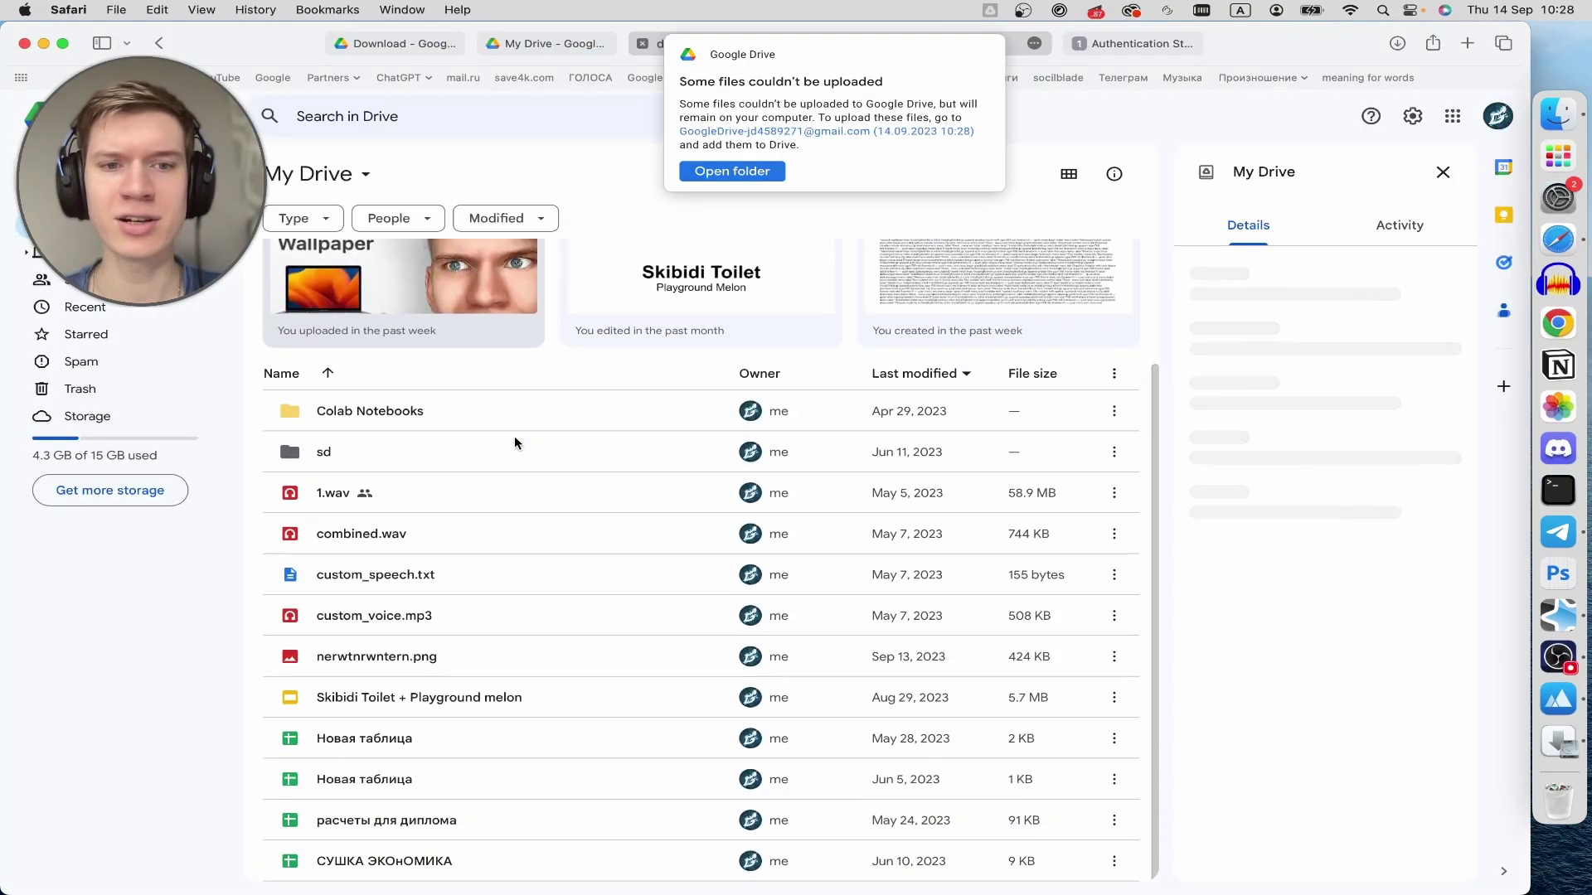
left_click(733, 170)
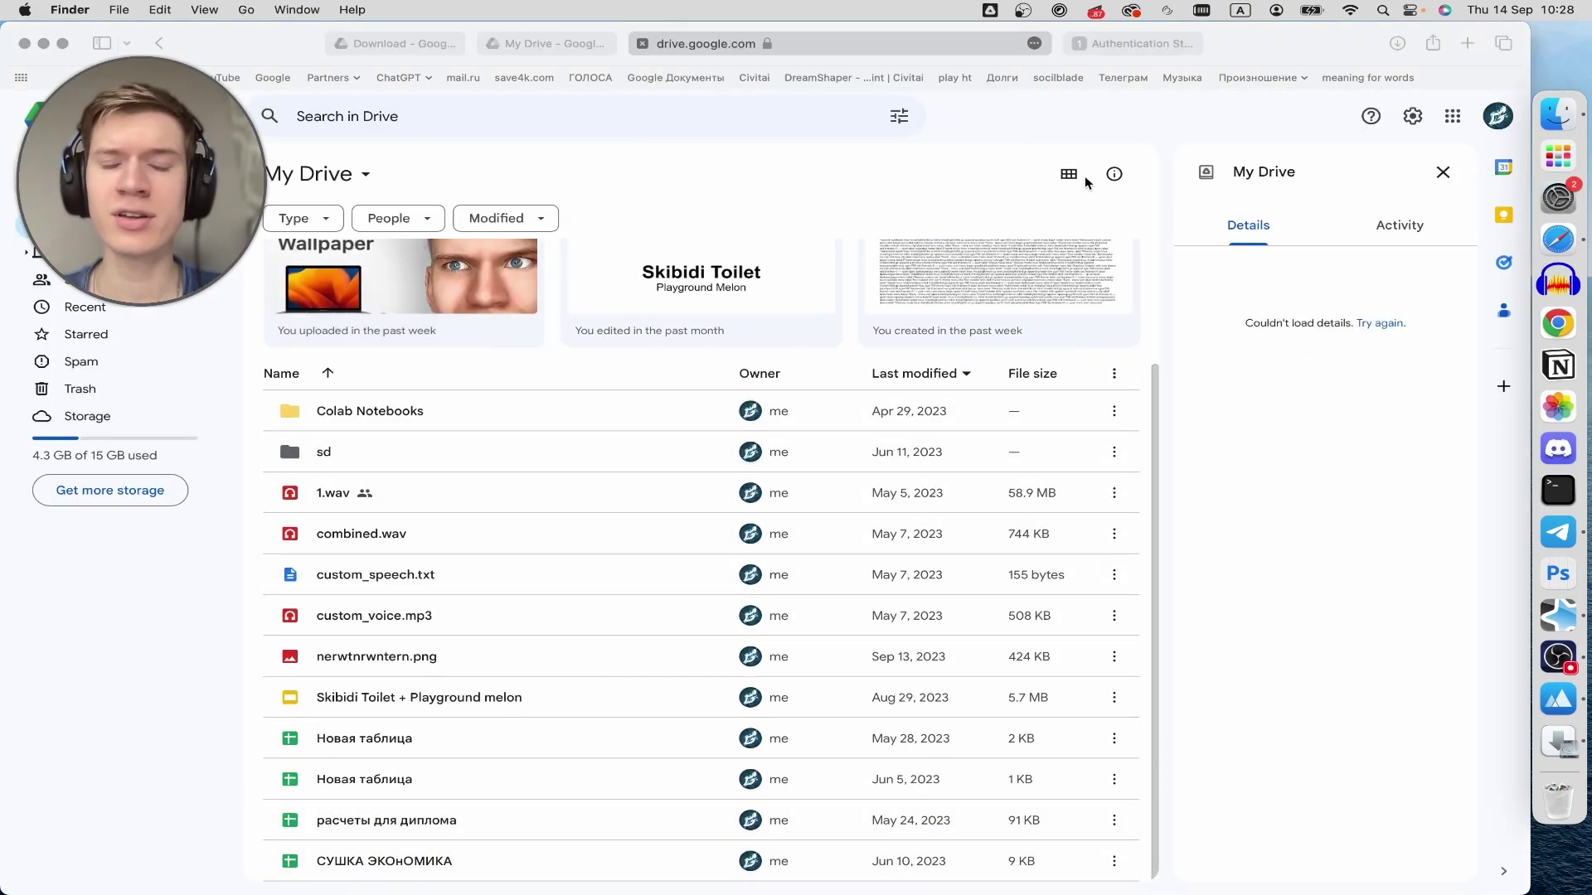
Open the Google Drive My Drive folder in a new Finder window
left_click(1557, 116)
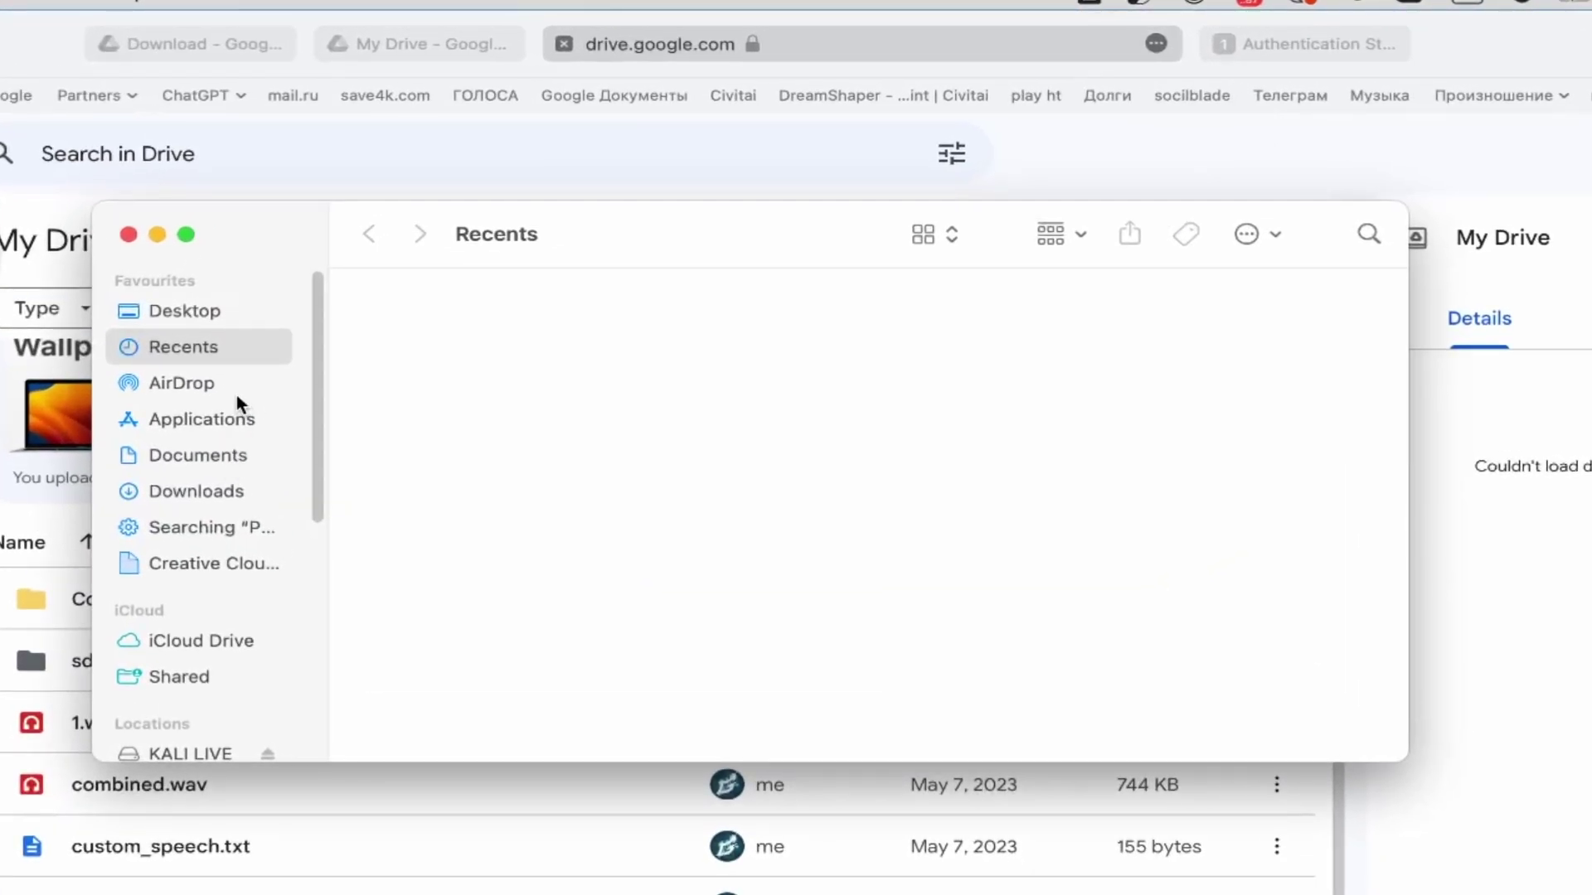
scroll(237, 395, "down", 3)
scroll(237, 394, "down", 3)
scroll(238, 398, "down", 2)
scroll(237, 403, "down", 3)
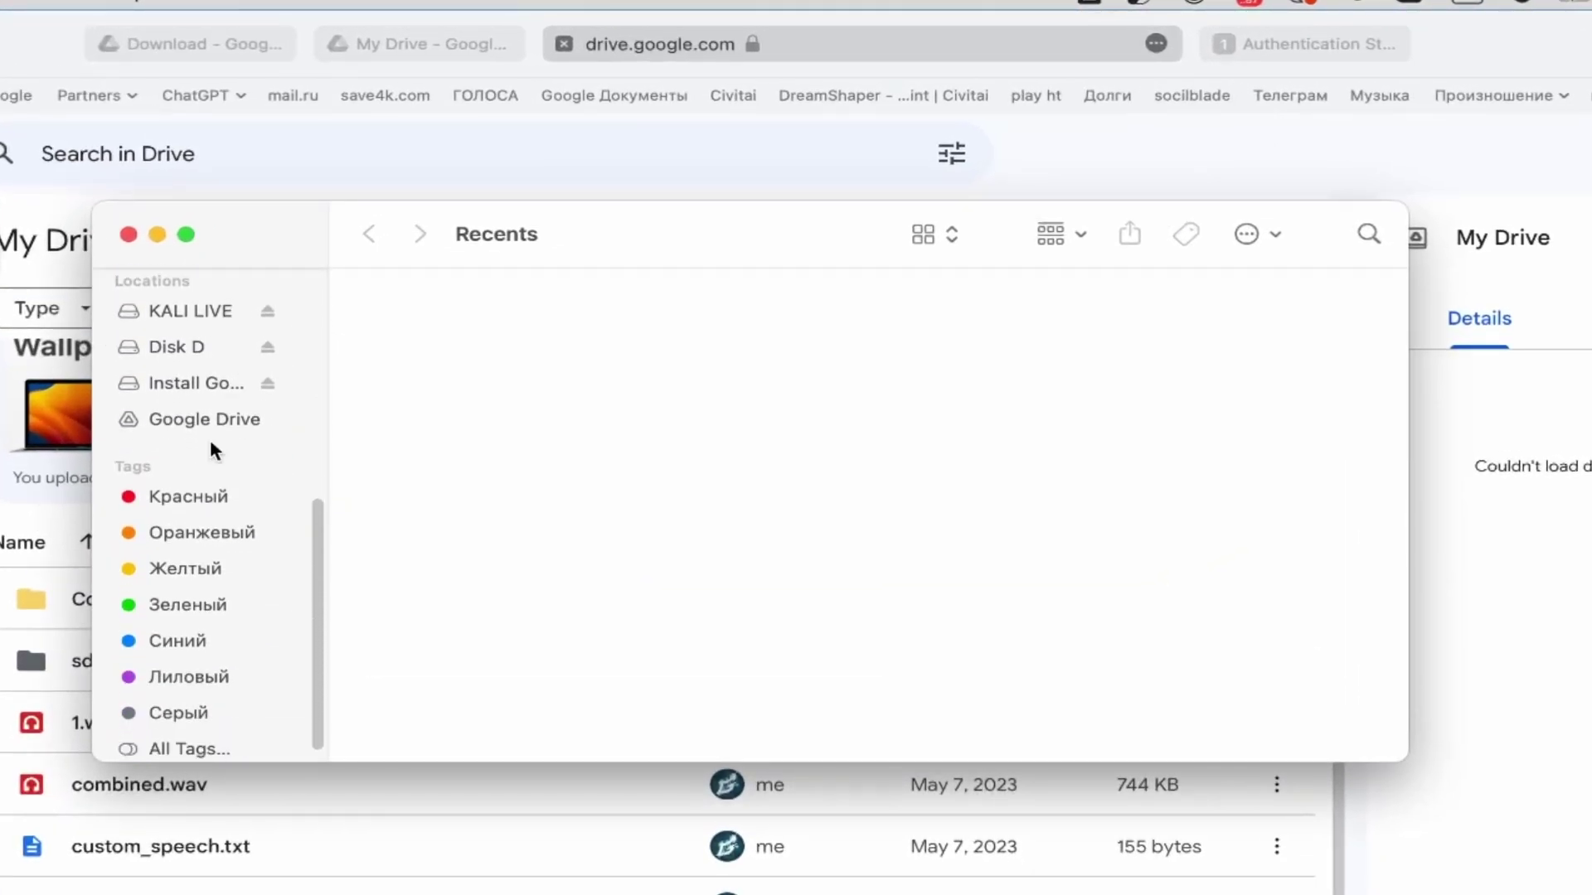
left_click(225, 417)
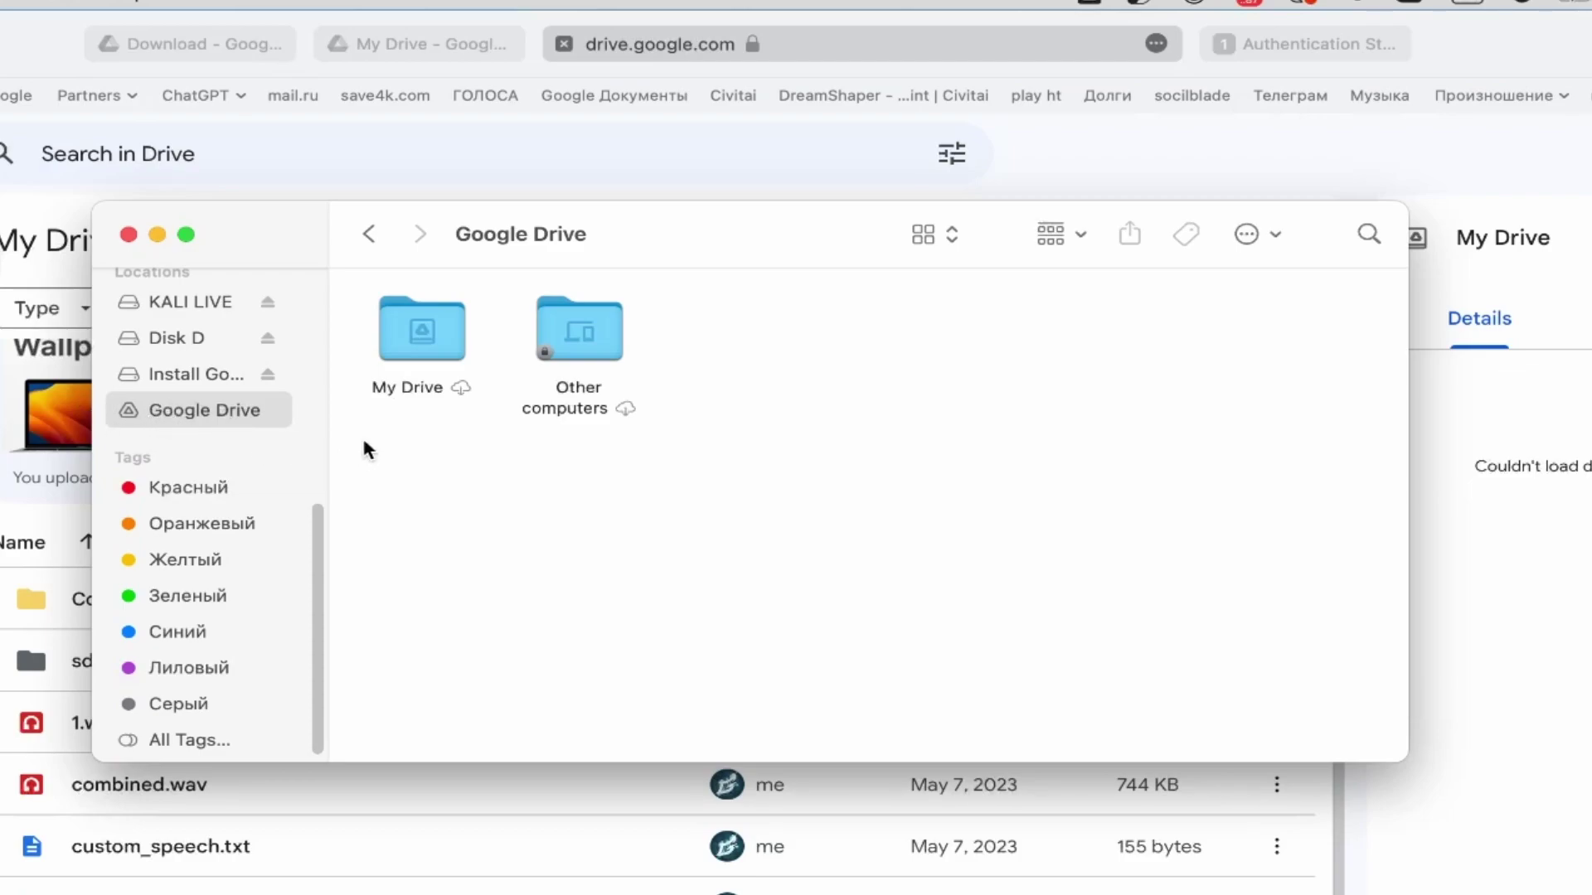
left_click(430, 335)
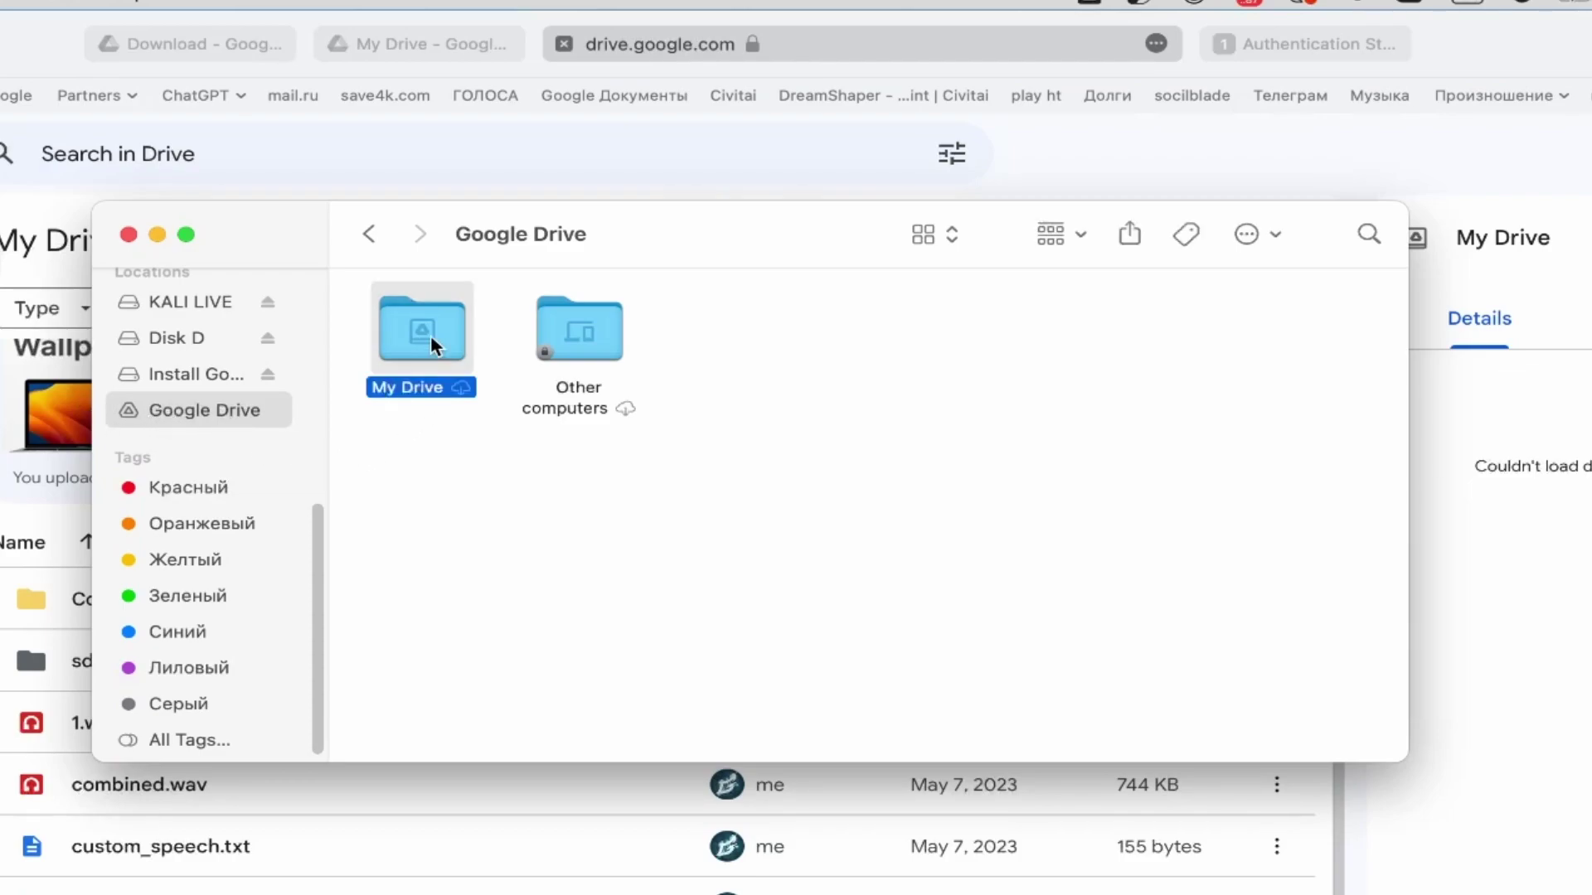
double_click(430, 334)
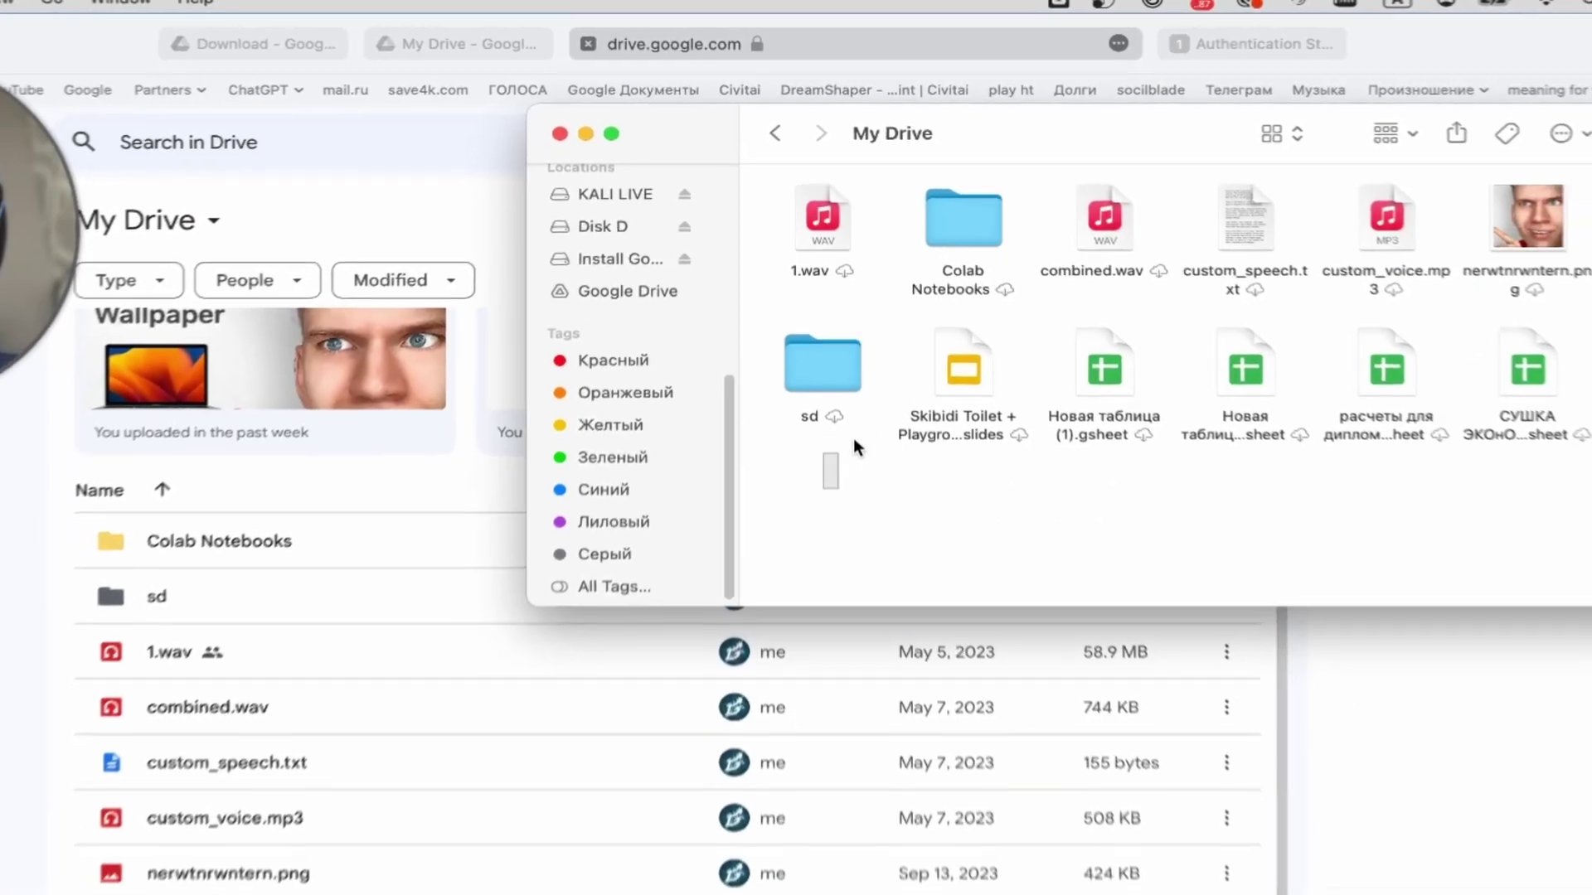
key("super+a")
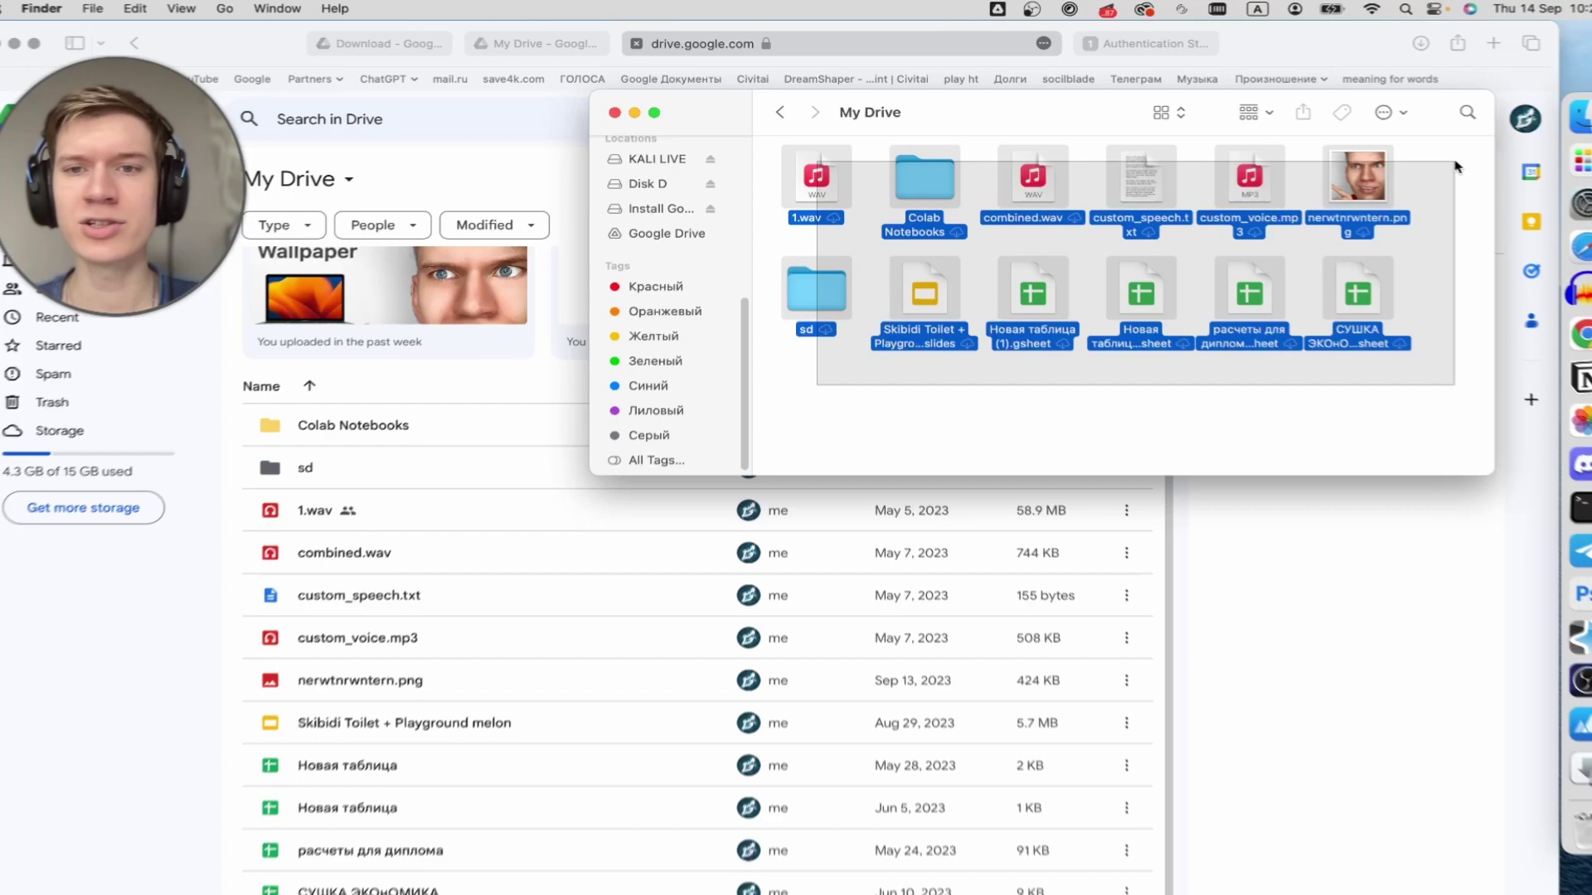
left_click(1210, 399)
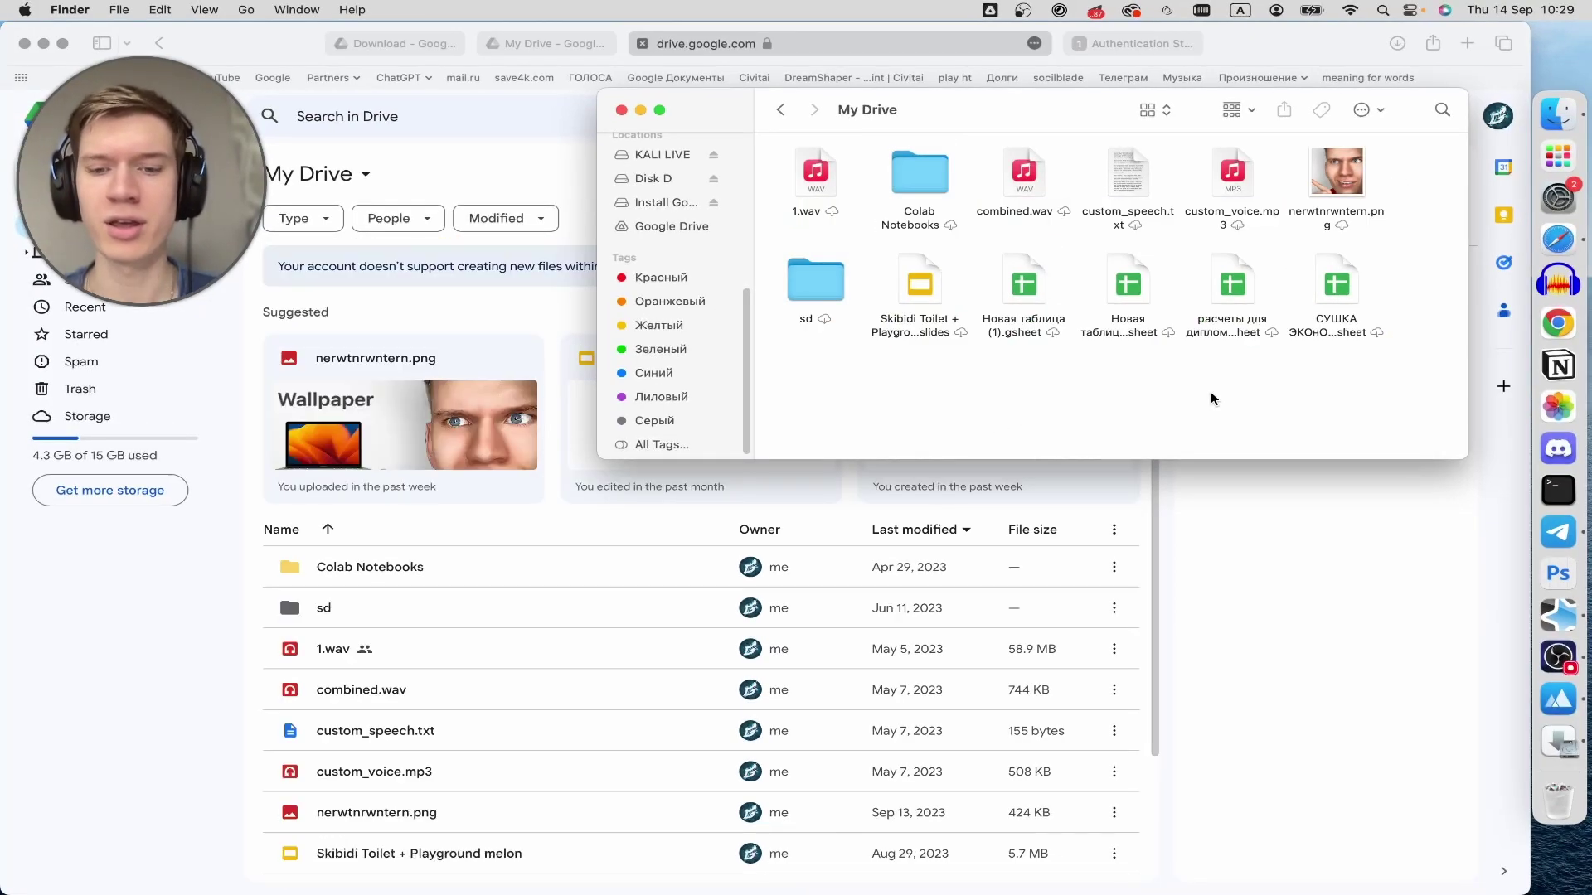
Move hjkl.png from the desktop into My Drive and select it on the Drive web page
key("F11")
mouse_move(1449, 457)
left_mouse_down()
mouse_move(1445, 473)
mouse_move(1123, 377)
left_mouse_up()
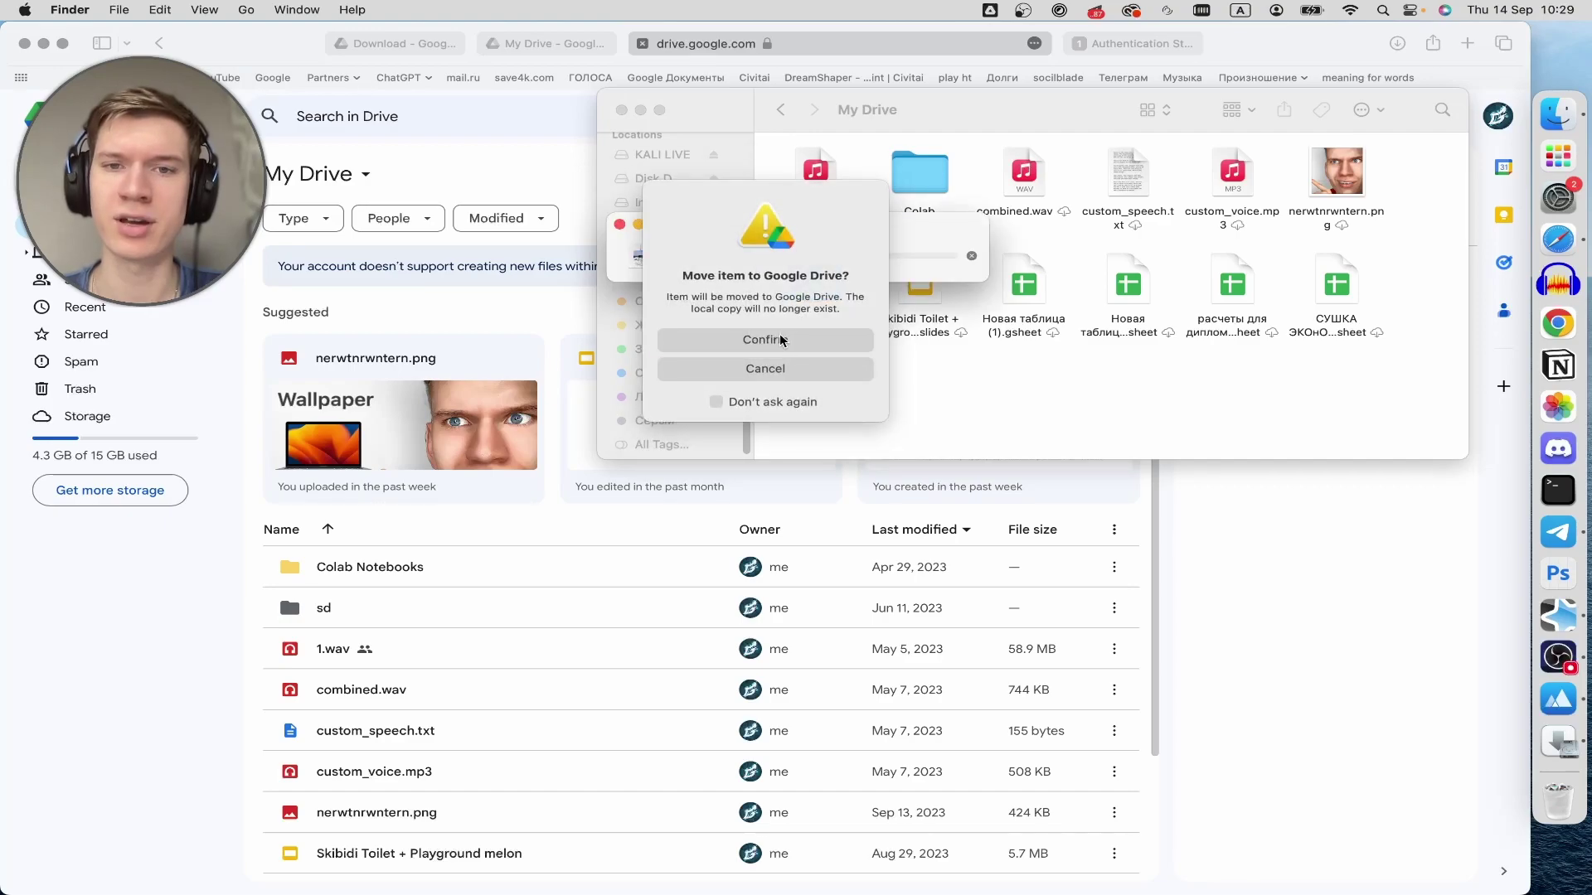
key("Return")
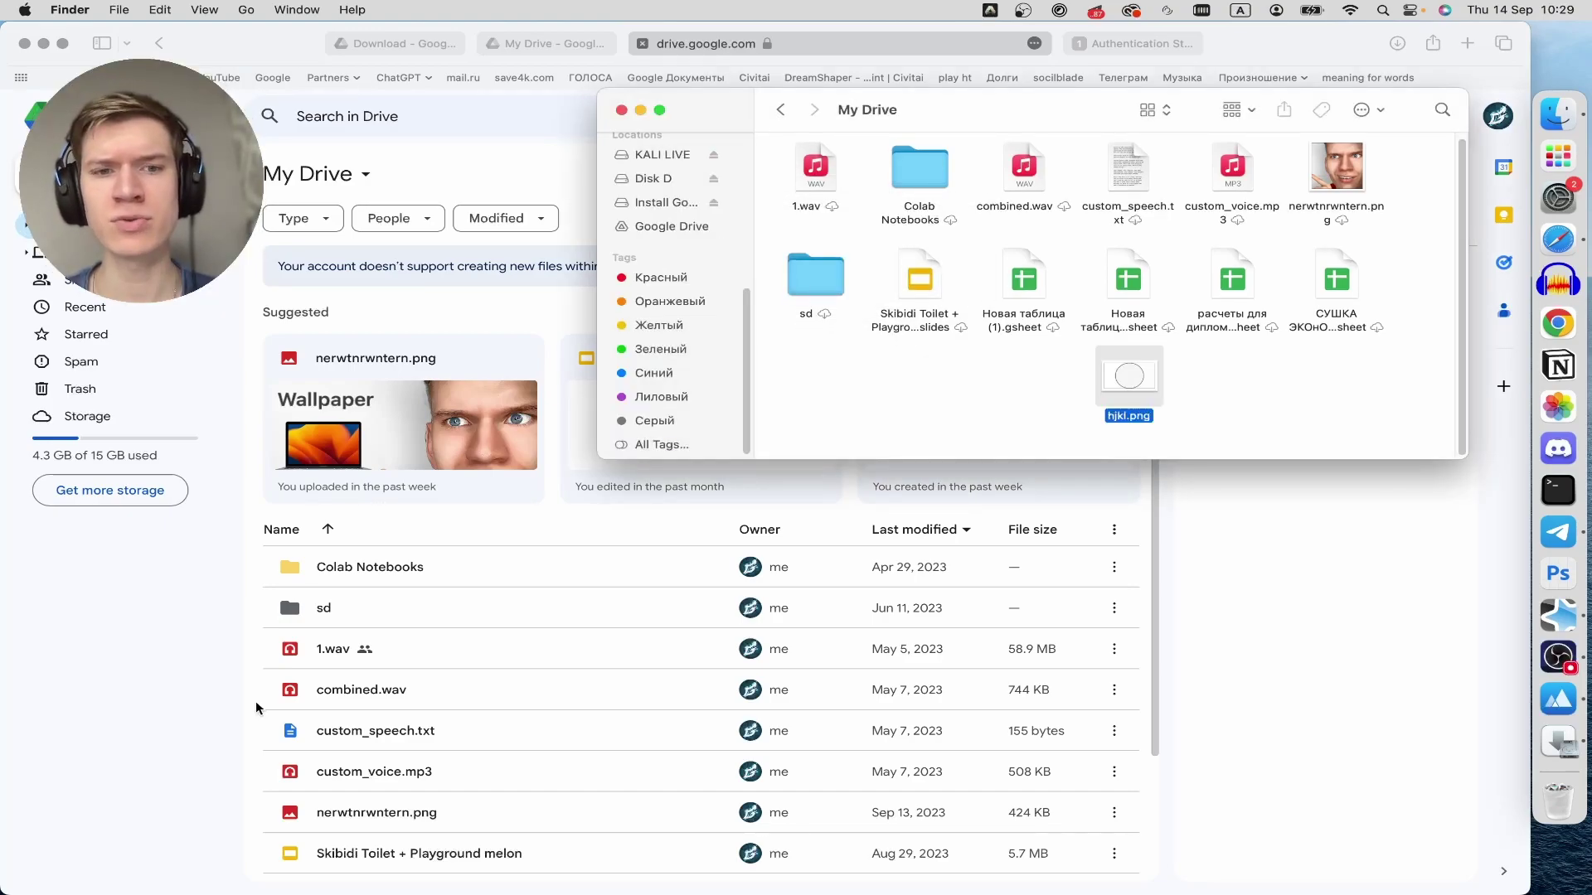
scroll(256, 699, "down", 2)
scroll(249, 685, "down", 2)
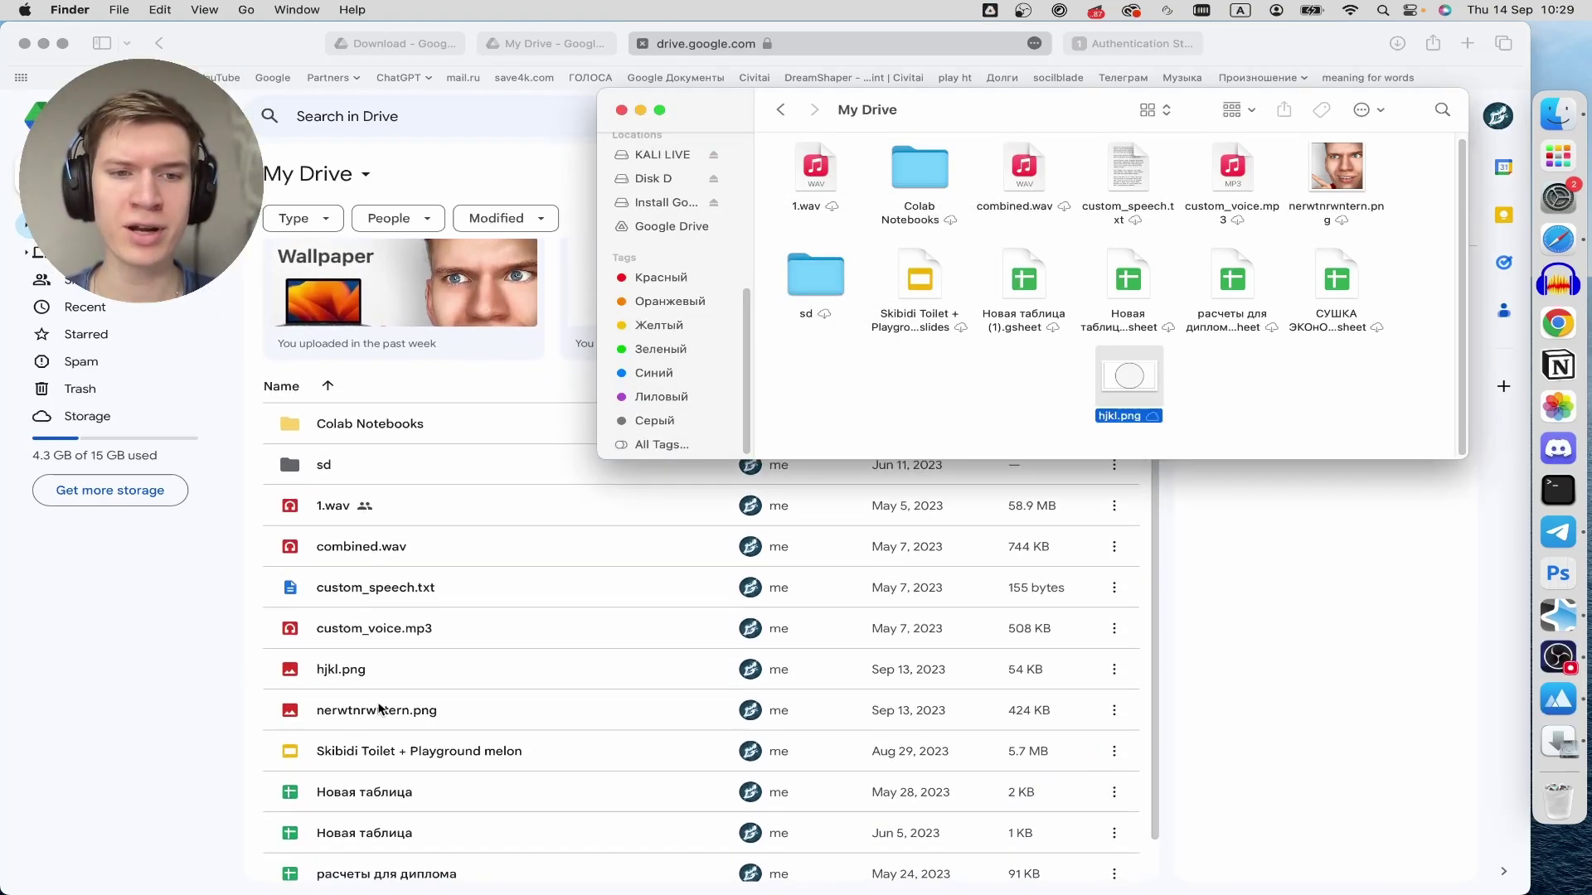
left_click(165, 662)
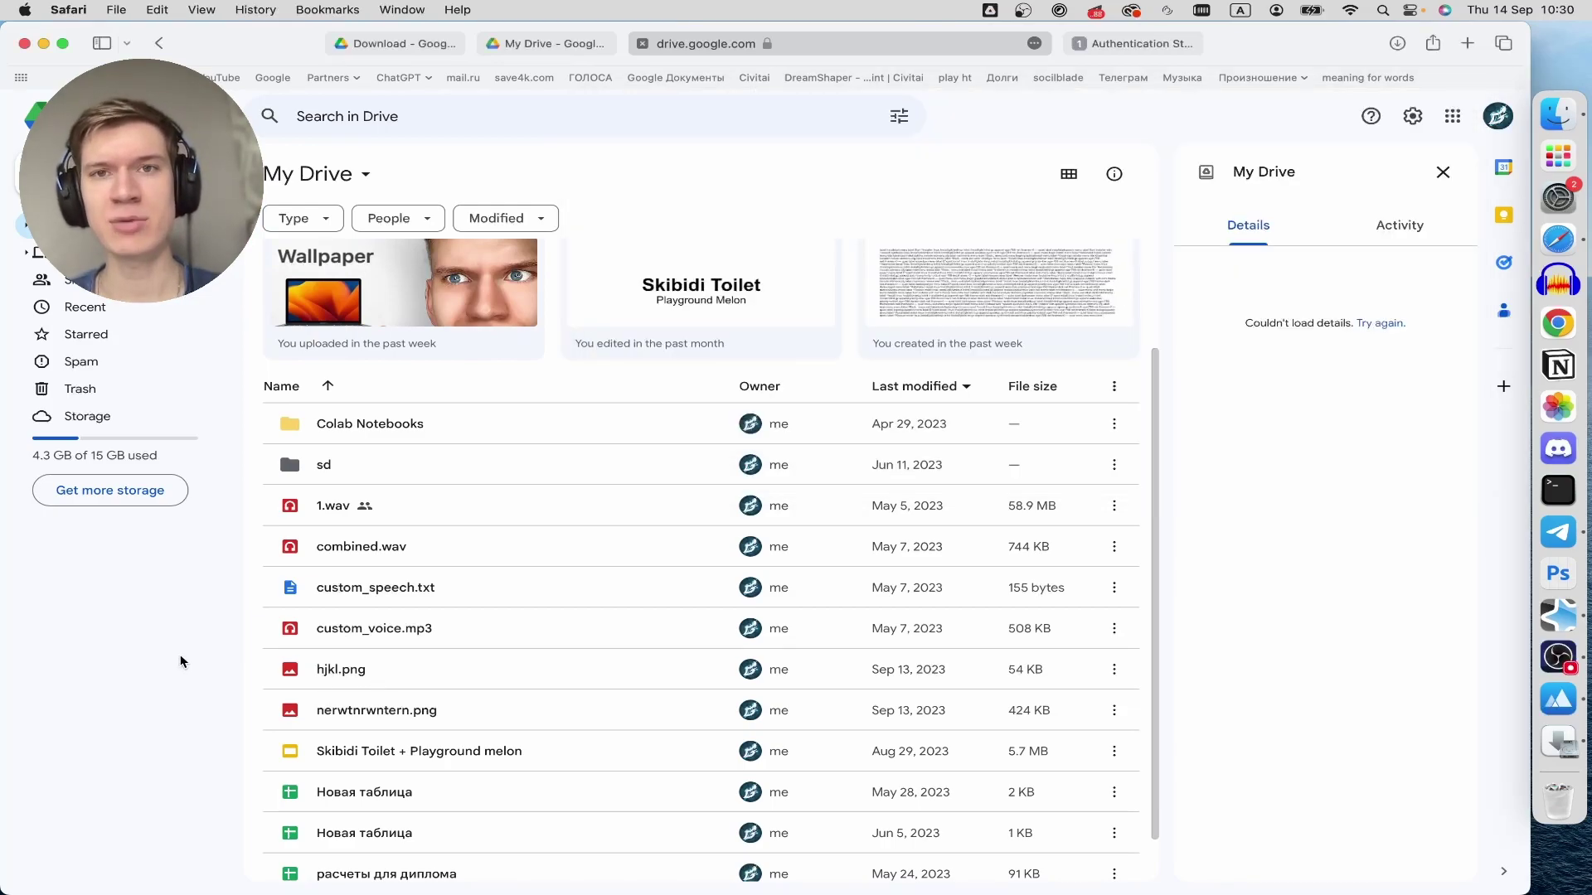
left_click(325, 678)
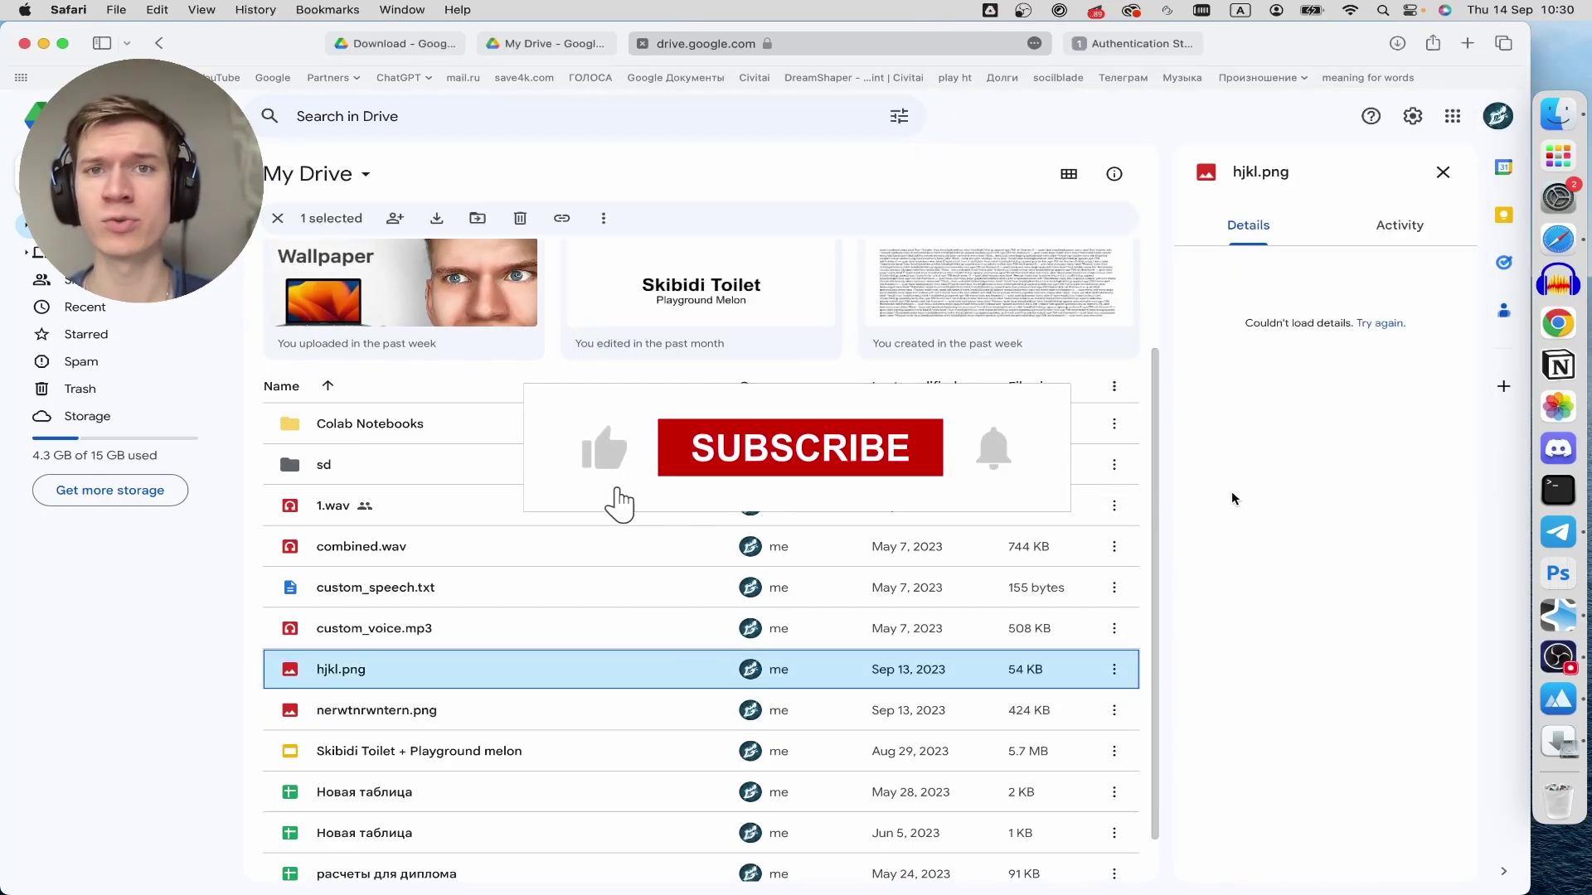